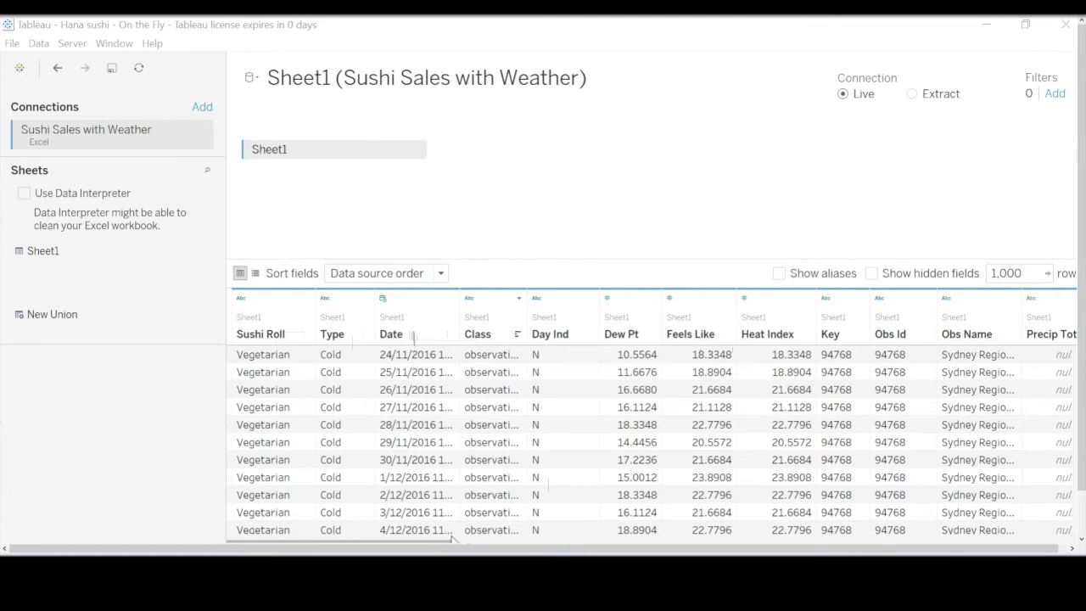
# Scroll sideways through the data preview grid to review the Sushi Sales with Weather columns
pyautogui.moveTo(457, 541); pyautogui.dragTo(543, 535)
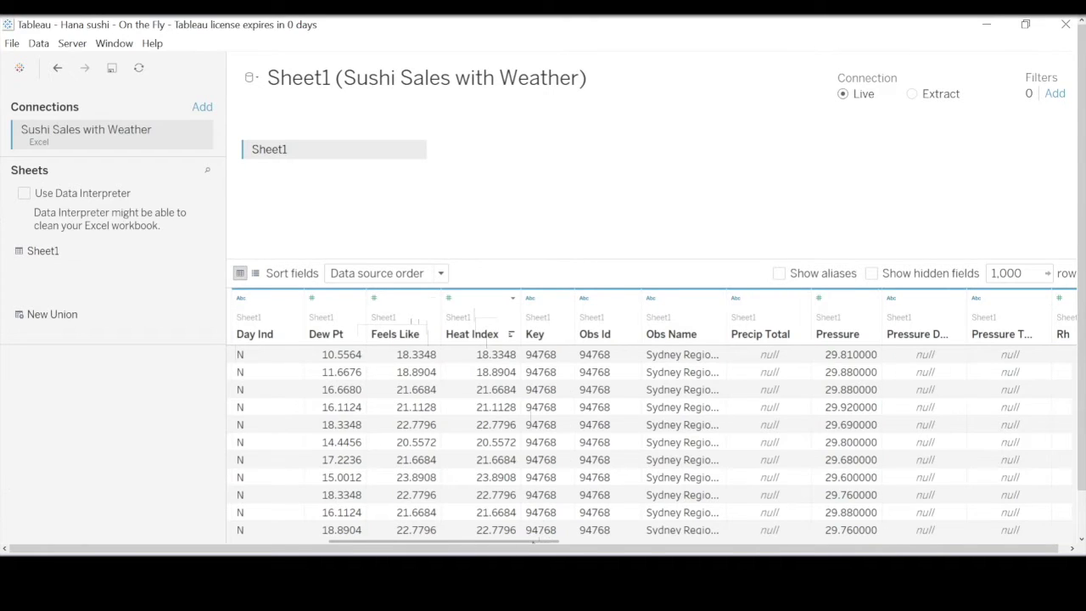
pyautogui.moveTo(534, 541); pyautogui.dragTo(367, 534)
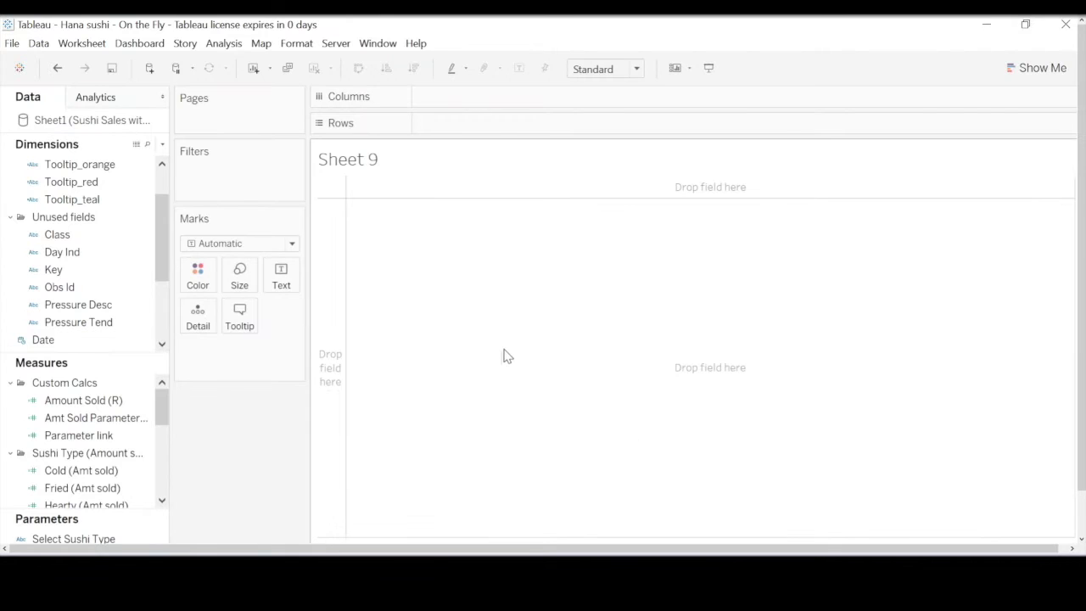
# Plot Amount Sold (R) by DAY(Date) as lines, coloured by Type with Cold, Fried, Hearty, Spicy rows
pyautogui.doubleClick(88, 404)
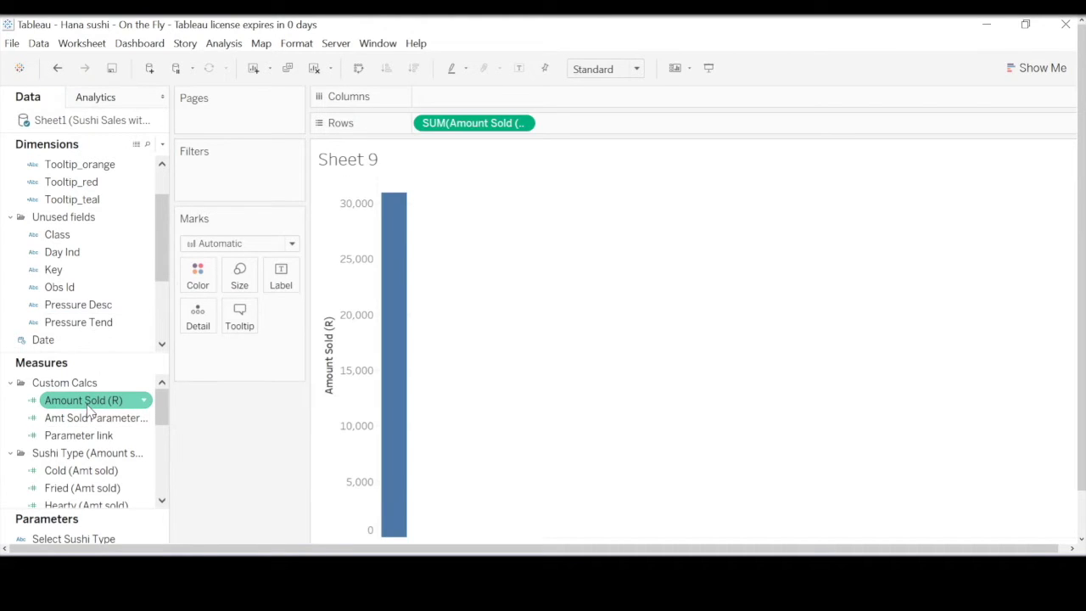
pyautogui.scroll(1, 62, 288)
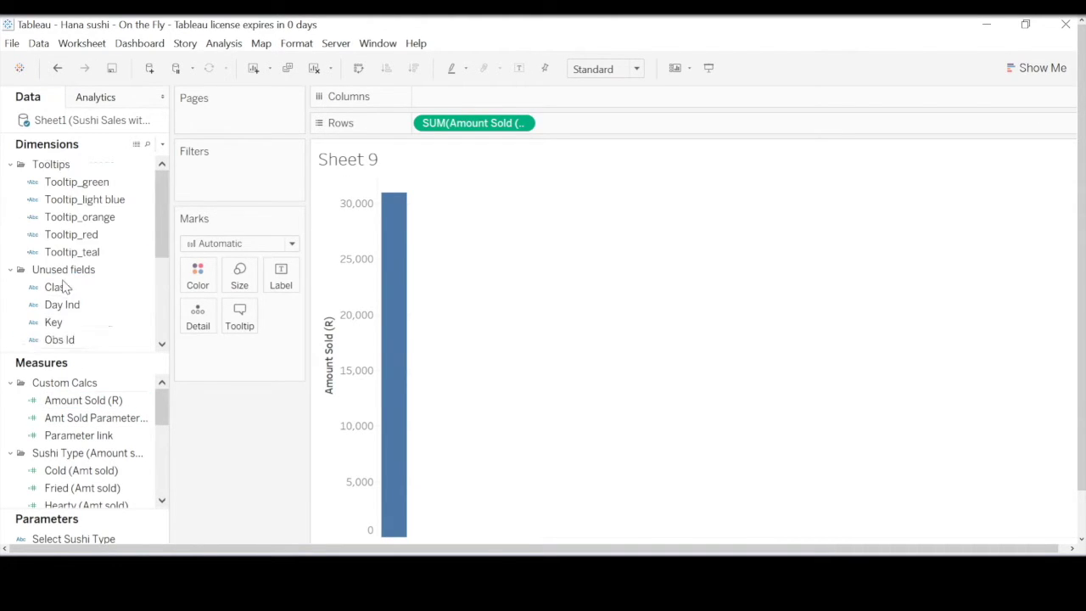
pyautogui.scroll(-3, 63, 305)
pyautogui.moveTo(42, 218); pyautogui.dragTo(466, 105)
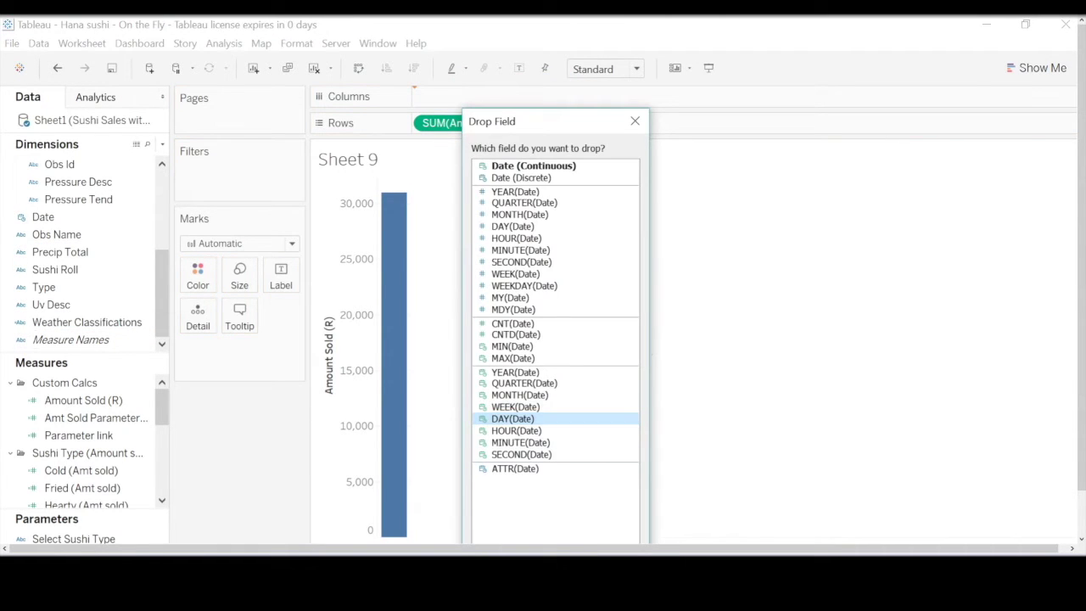
pyautogui.click(512, 418)
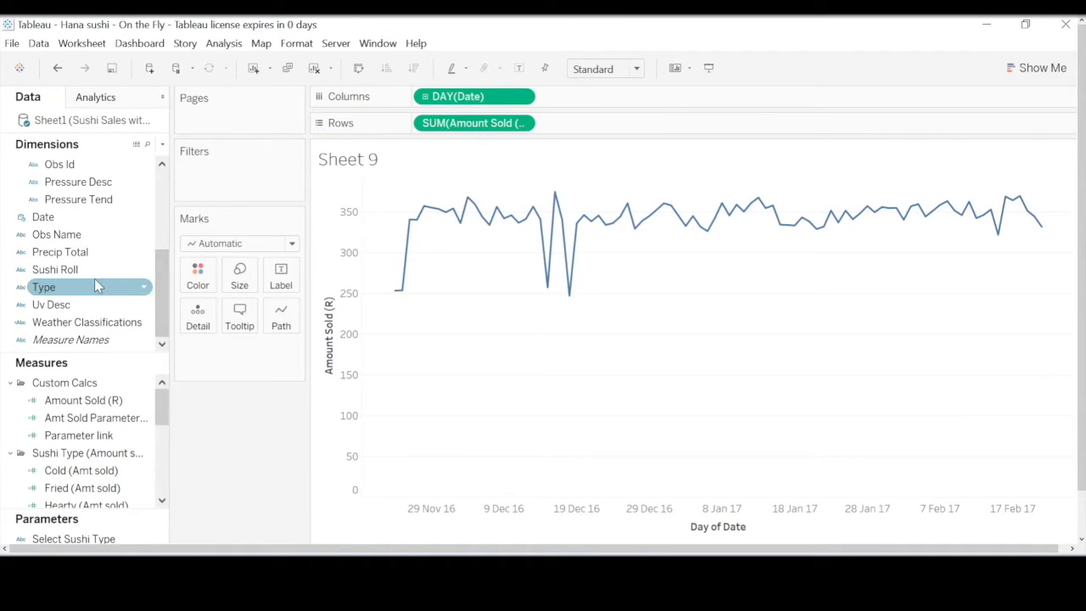
pyautogui.moveTo(94, 287); pyautogui.dragTo(198, 279)
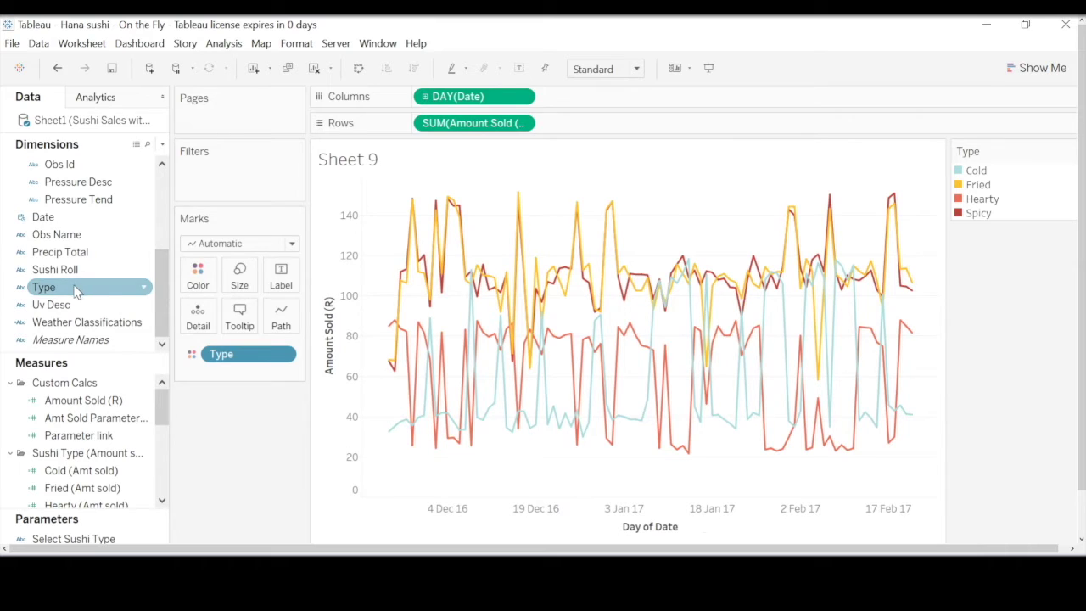
pyautogui.moveTo(75, 289); pyautogui.dragTo(420, 124)
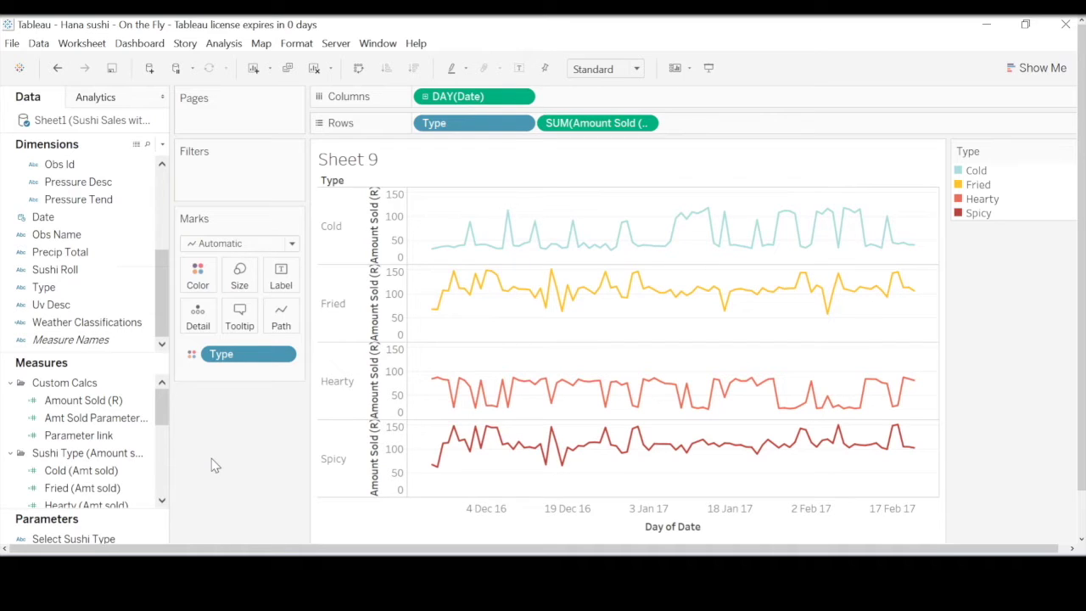
# Apply a Percent of Total quick table calculation to SUM(Amount Sold (R))
pyautogui.click(645, 124)
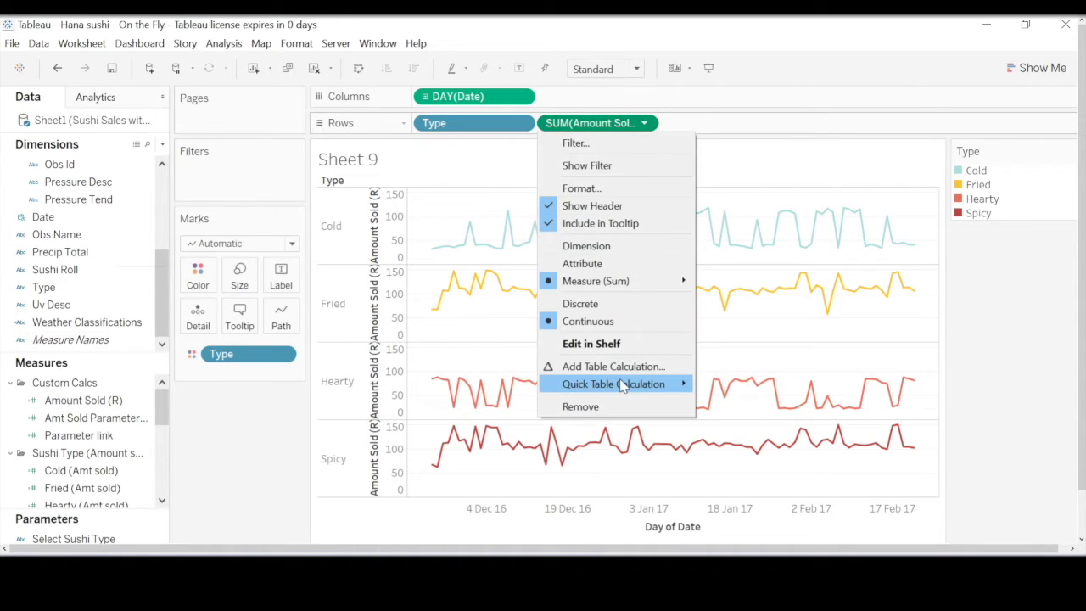
pyautogui.moveTo(622, 386)
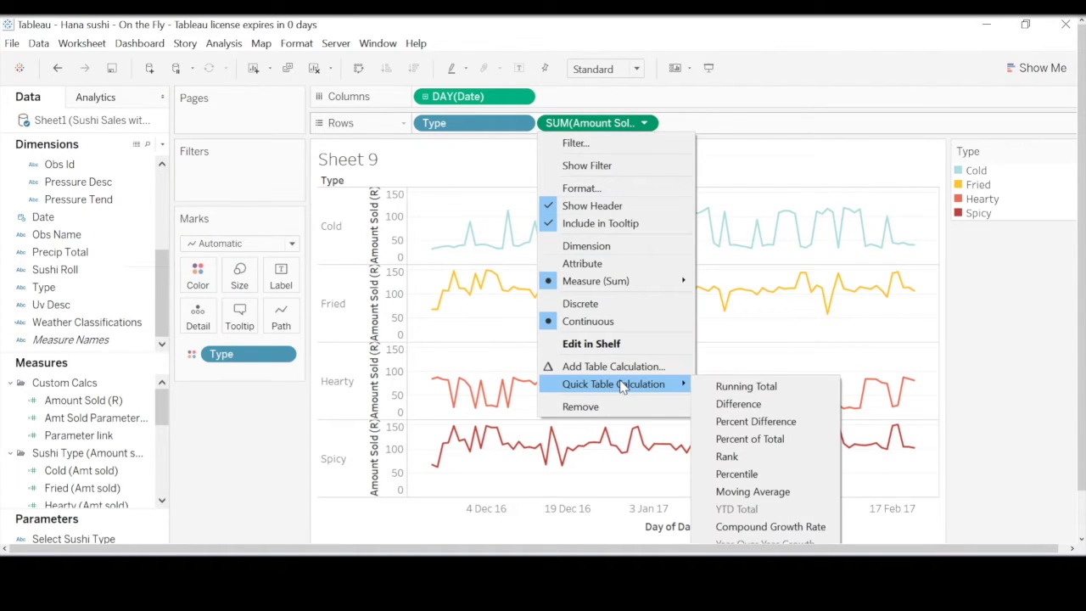
pyautogui.click(778, 441)
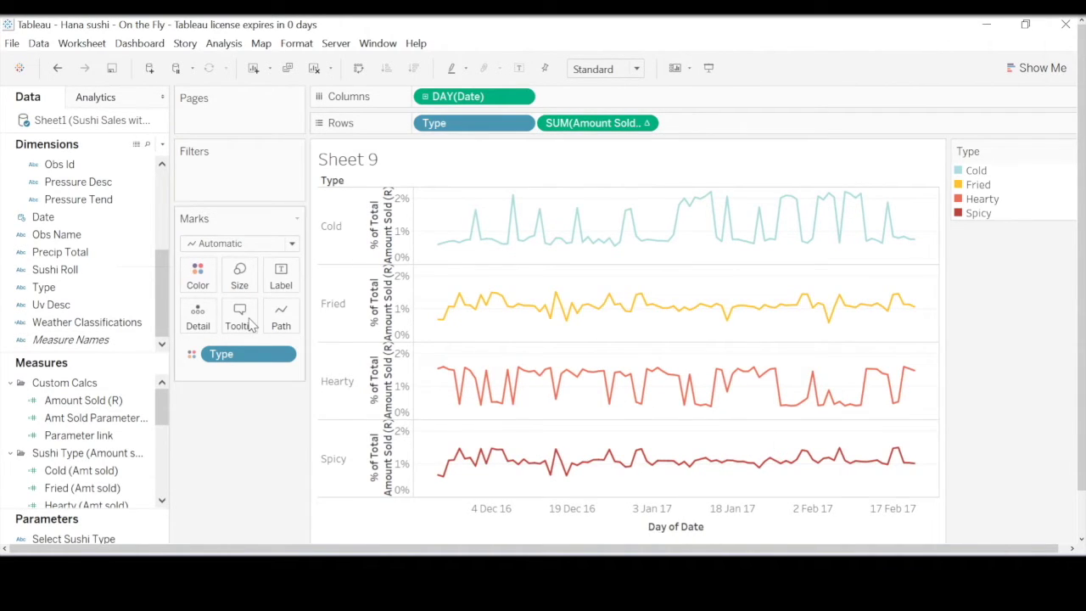
# Switch the marks to Bar and remove Type from Rows to stack the daily bars
pyautogui.click(239, 244)
pyautogui.click(218, 276)
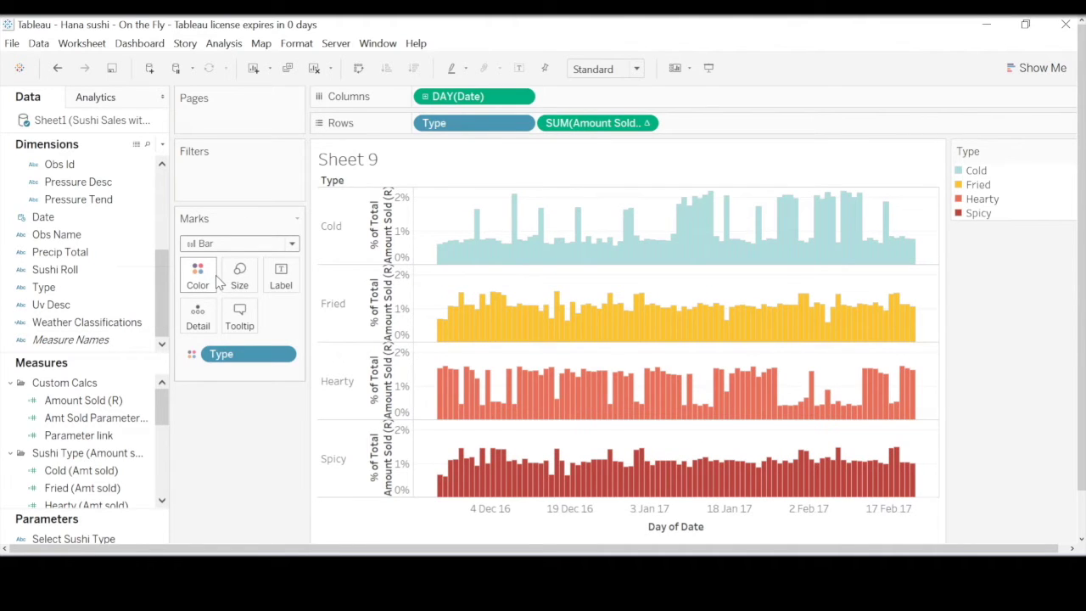
pyautogui.moveTo(472, 129); pyautogui.dragTo(244, 443)
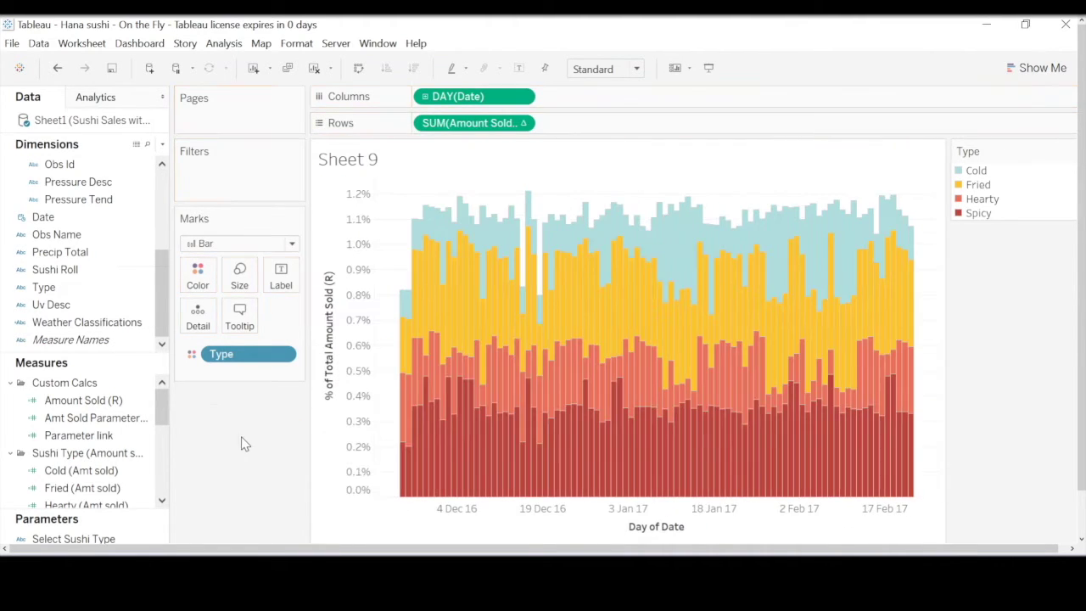
pyautogui.moveTo(384, 190); pyautogui.dragTo(915, 465)
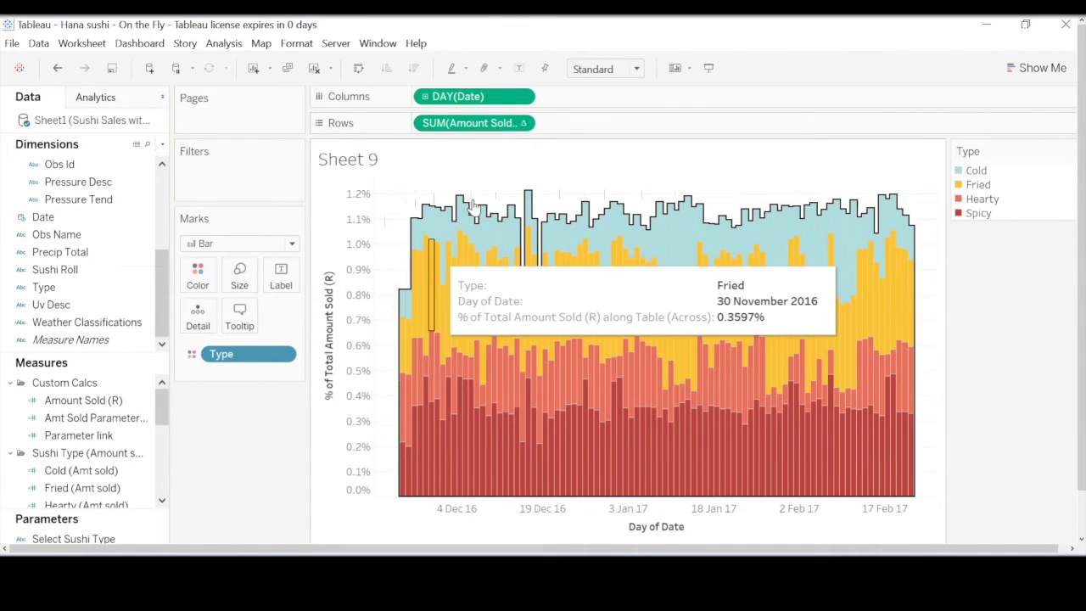
pyautogui.click(522, 123)
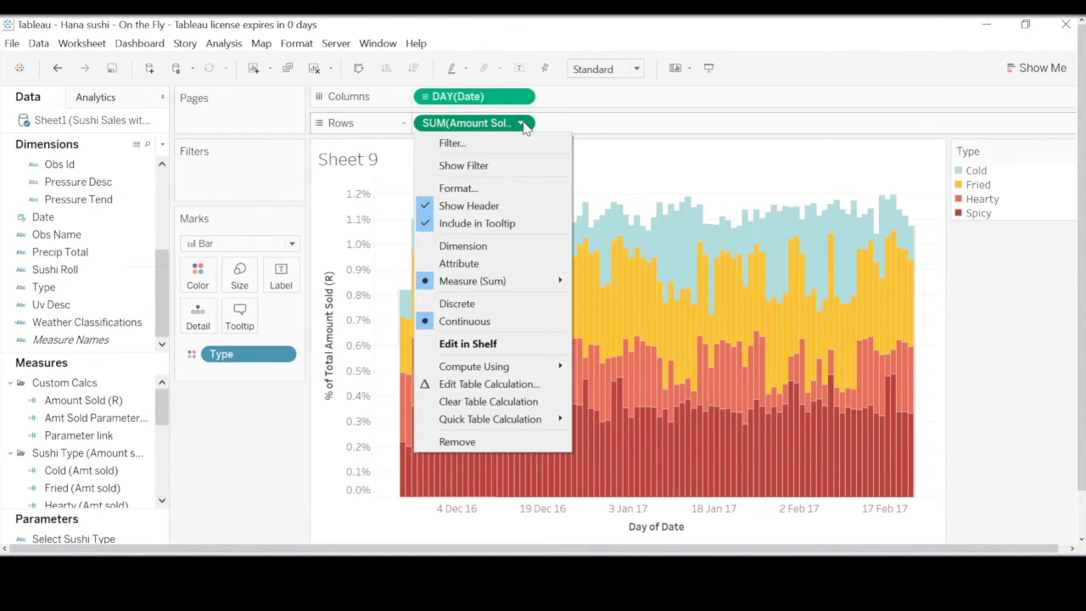
# Compute the percent of total using Table (down) so each day sums to 100%, then add Sheet 10
pyautogui.moveTo(496, 366)
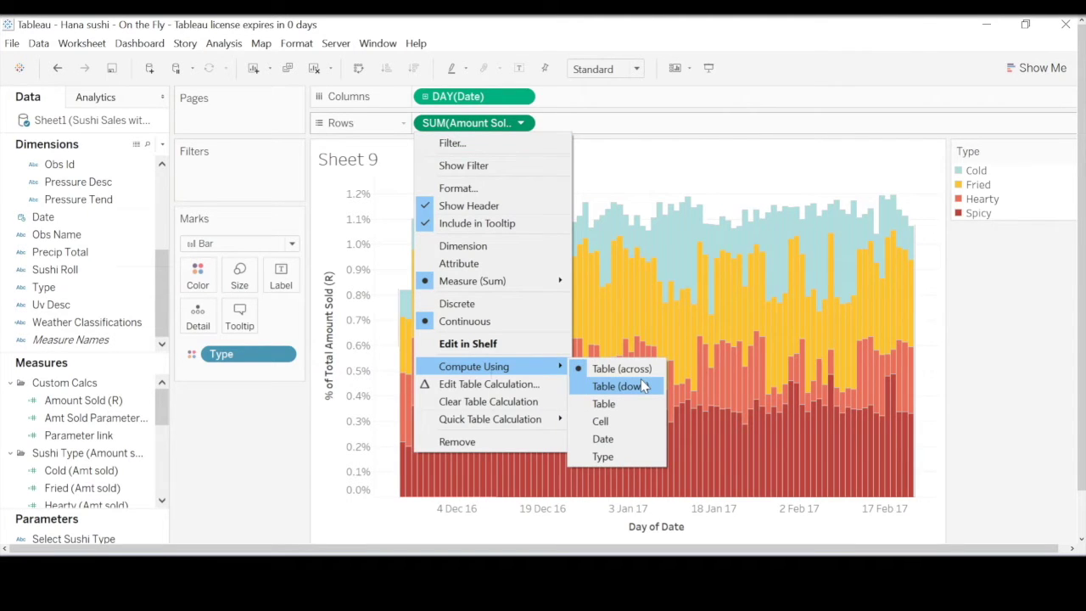
pyautogui.click(643, 386)
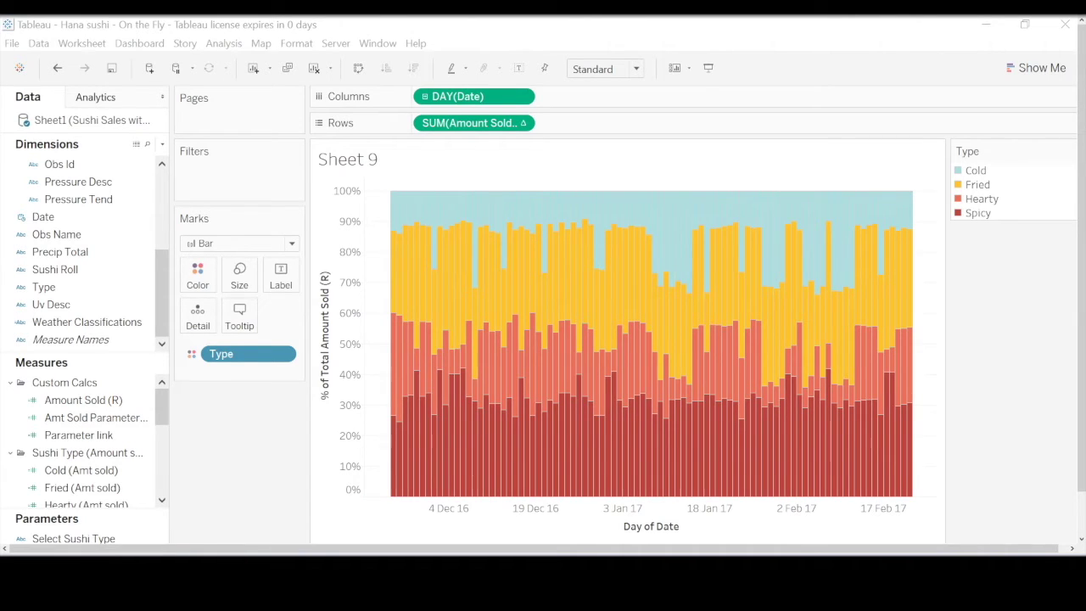
pyautogui.hotkey('ctrl', 'm')
# Put DAY(Date) on Columns and average Dew Pt on Rows for a daily line chart
pyautogui.click(68, 201)
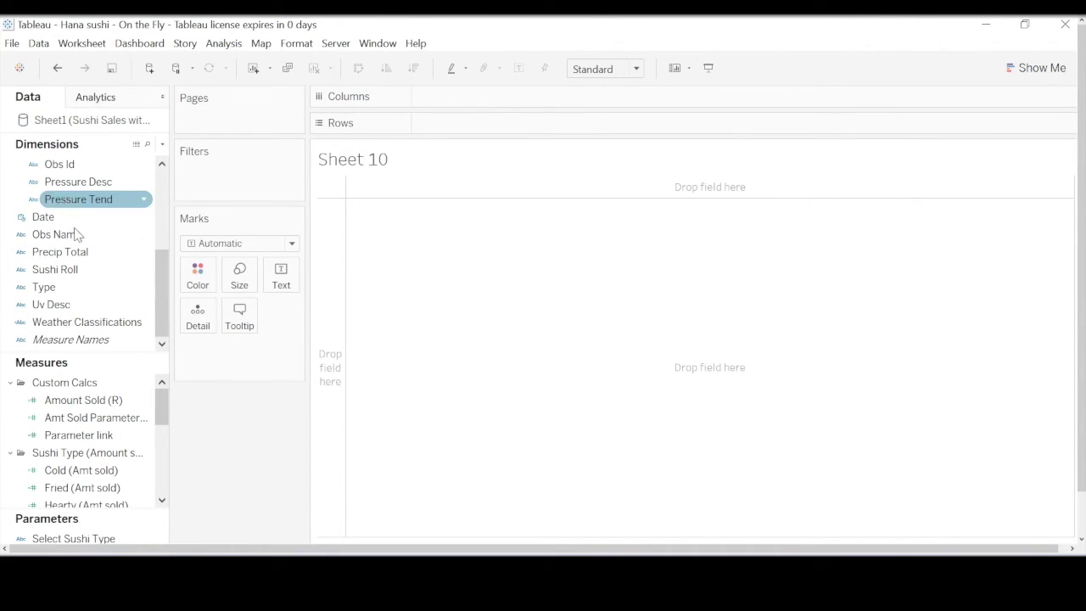
pyautogui.click(73, 222)
pyautogui.moveTo(73, 228); pyautogui.dragTo(469, 100)
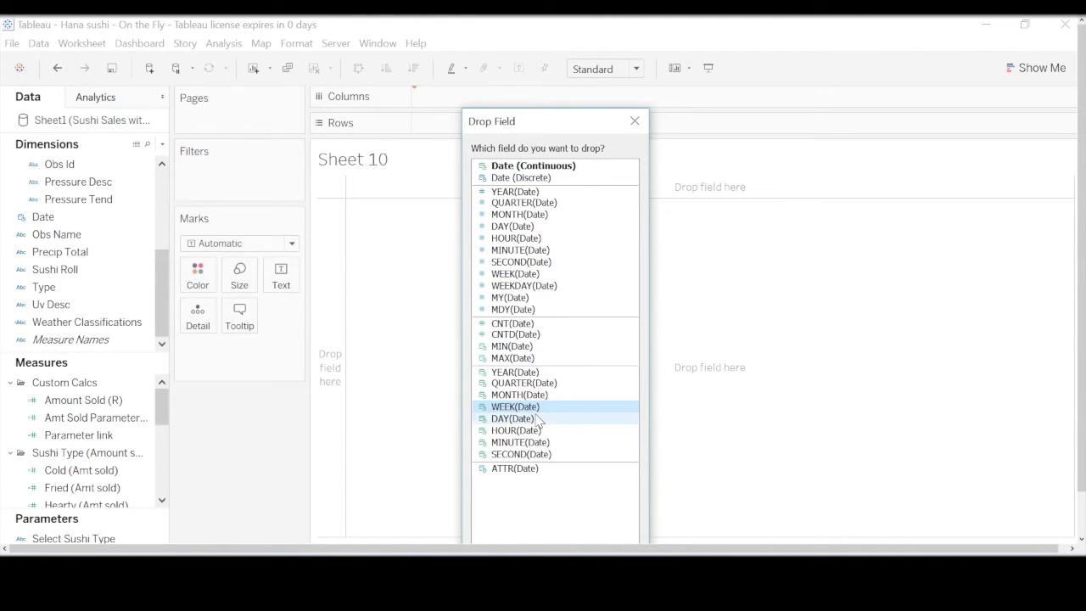
pyautogui.click(530, 418)
pyautogui.press('Return')
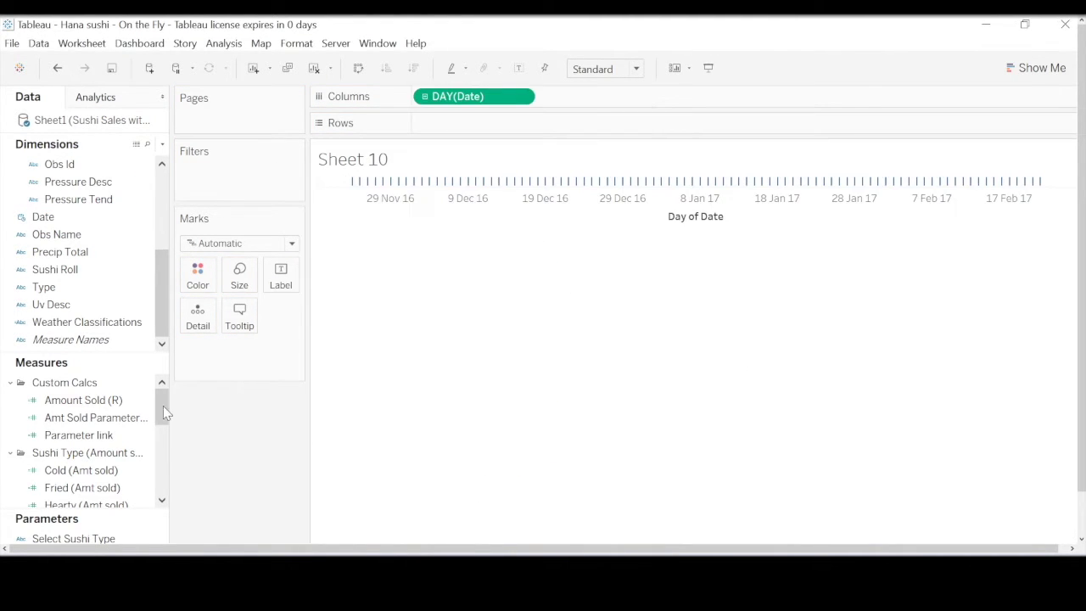
pyautogui.moveTo(163, 405); pyautogui.dragTo(164, 455)
pyautogui.moveTo(60, 417); pyautogui.dragTo(518, 126)
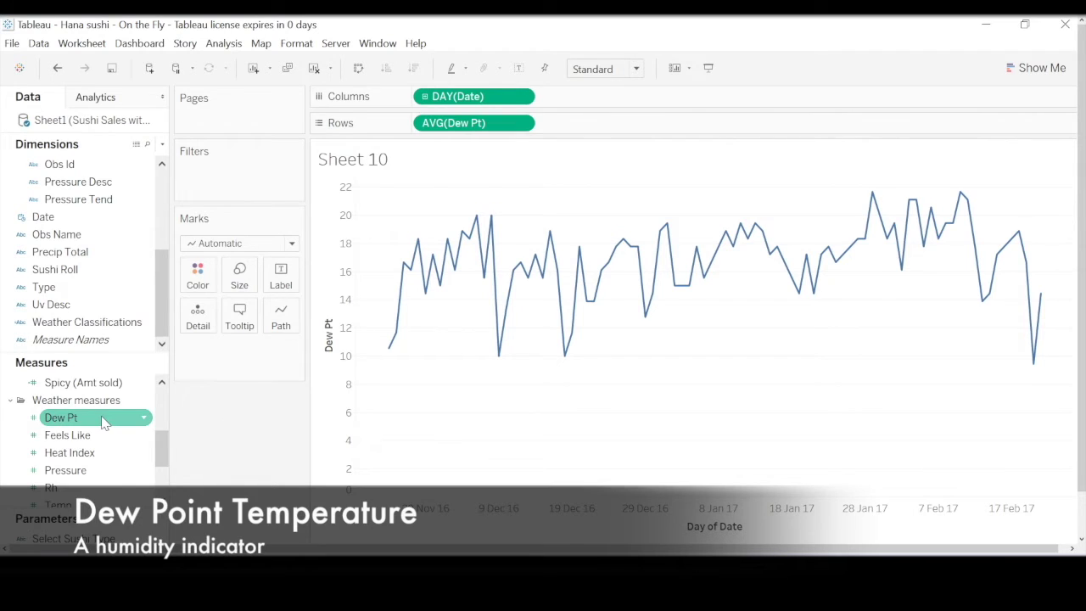
pyautogui.moveTo(102, 423)
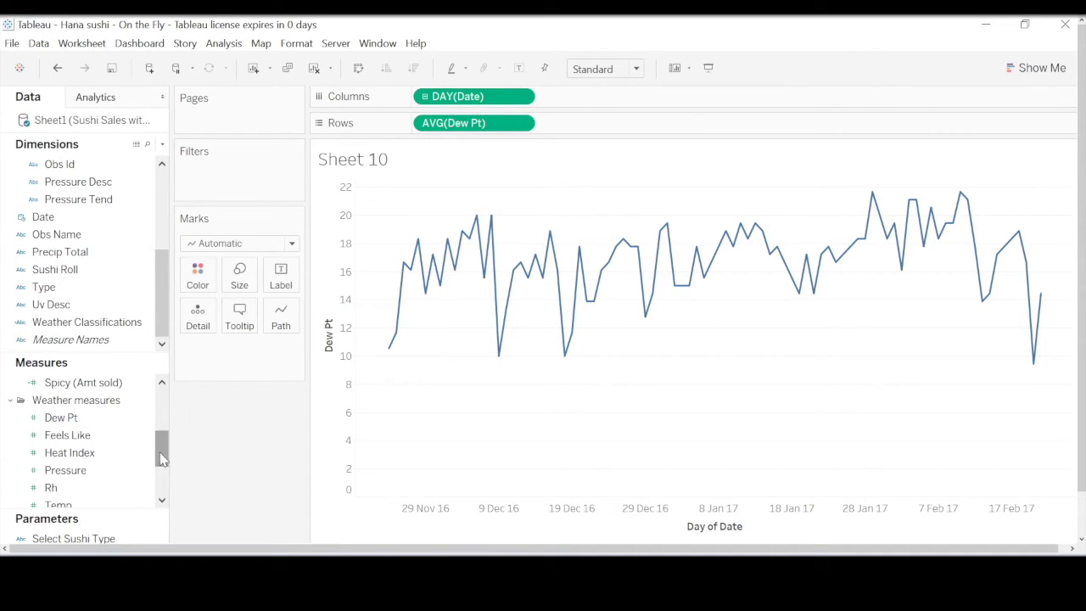
pyautogui.moveTo(161, 451)
pyautogui.mouseDown()
pyautogui.moveTo(164, 468)
pyautogui.moveTo(161, 459)
pyautogui.mouseUp()
# Add Temp and Feels Like as extra lines, compare them, then remove Temp
pyautogui.moveTo(58, 487); pyautogui.dragTo(331, 453)
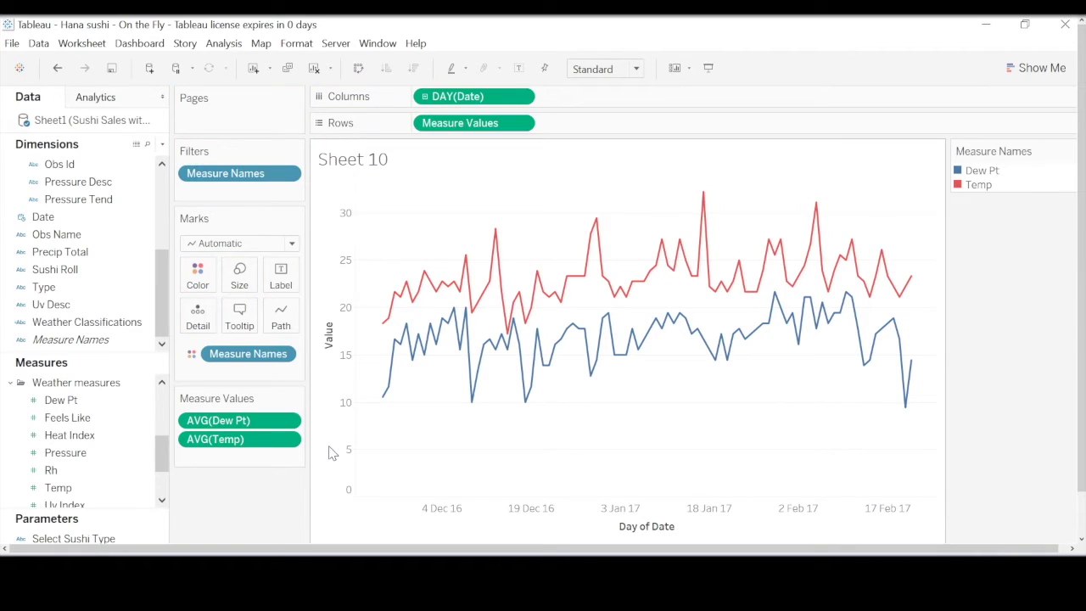
pyautogui.moveTo(67, 417); pyautogui.dragTo(331, 432)
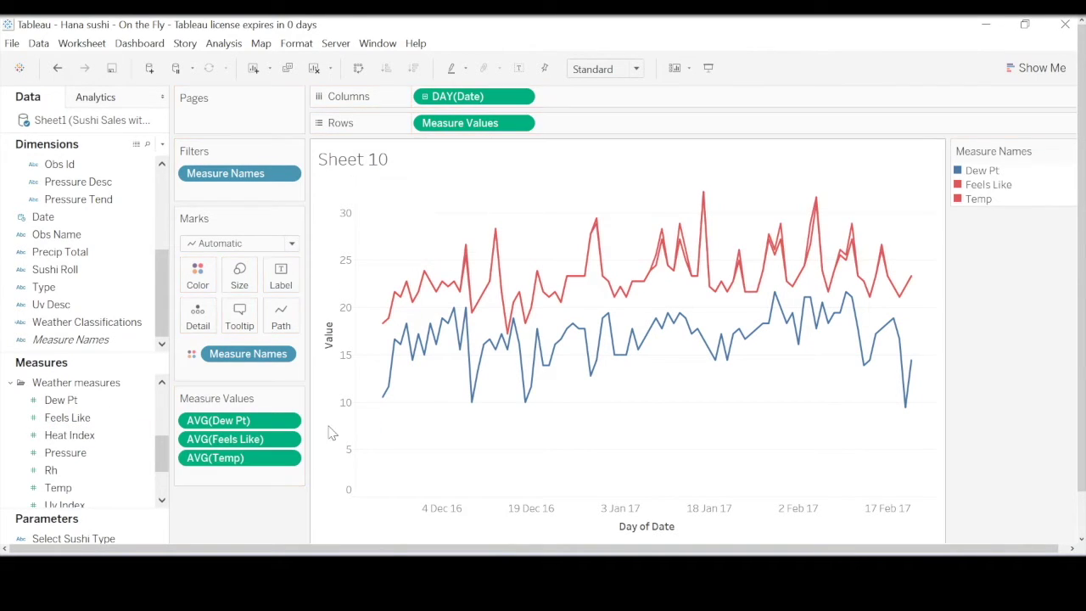
pyautogui.click(965, 189)
pyautogui.click(962, 199)
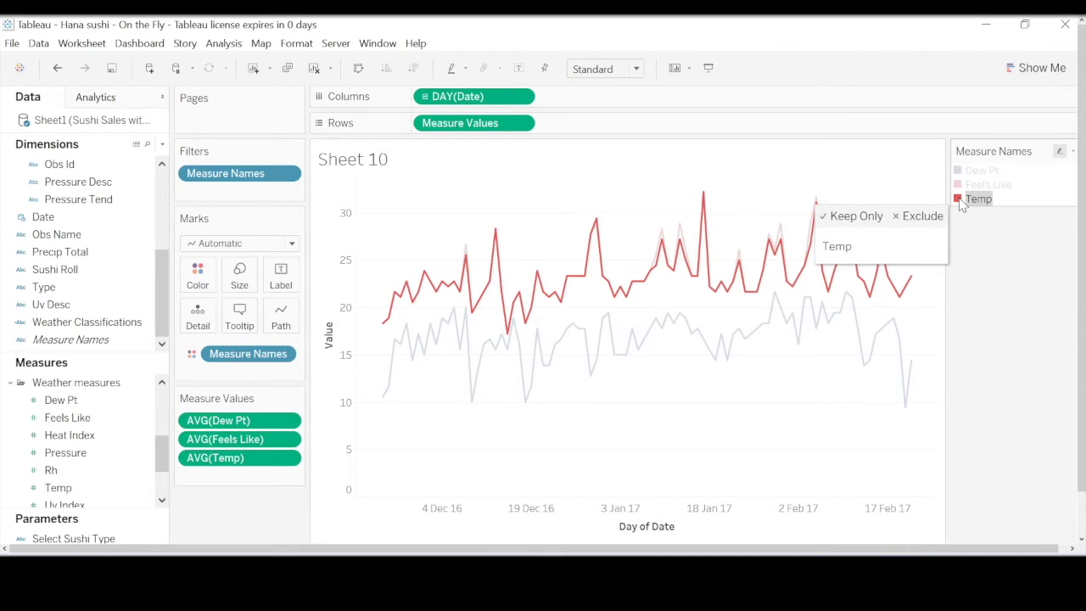
pyautogui.click(959, 185)
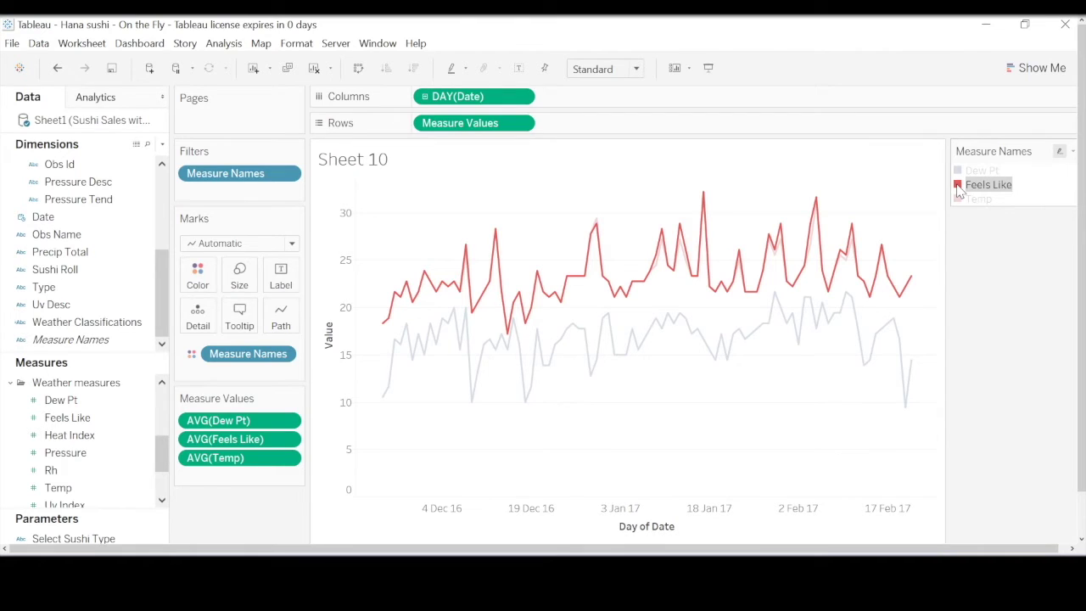
pyautogui.click(959, 199)
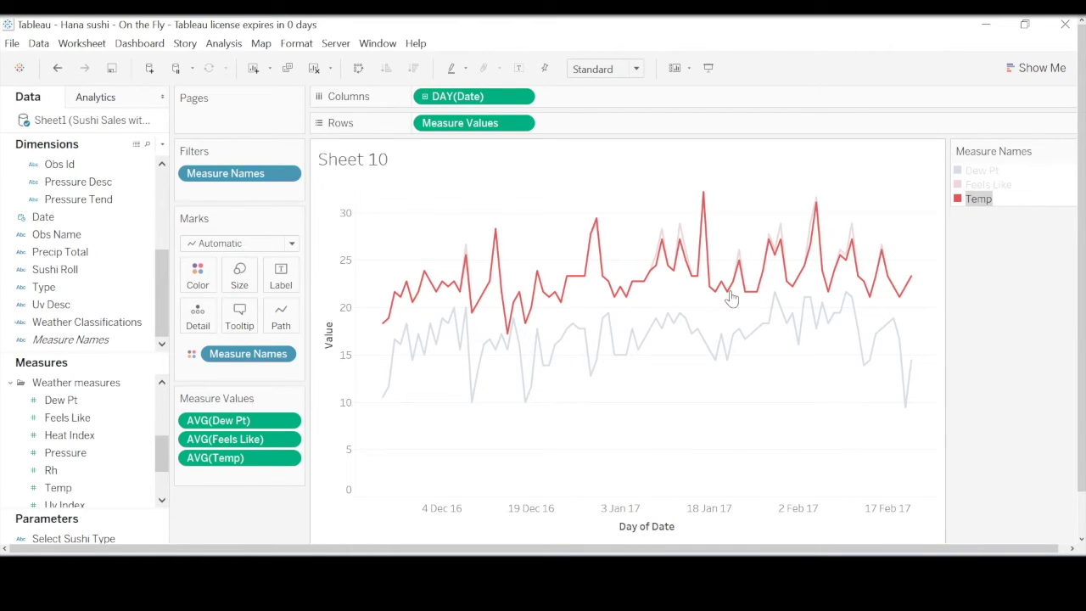
pyautogui.moveTo(238, 460); pyautogui.dragTo(253, 525)
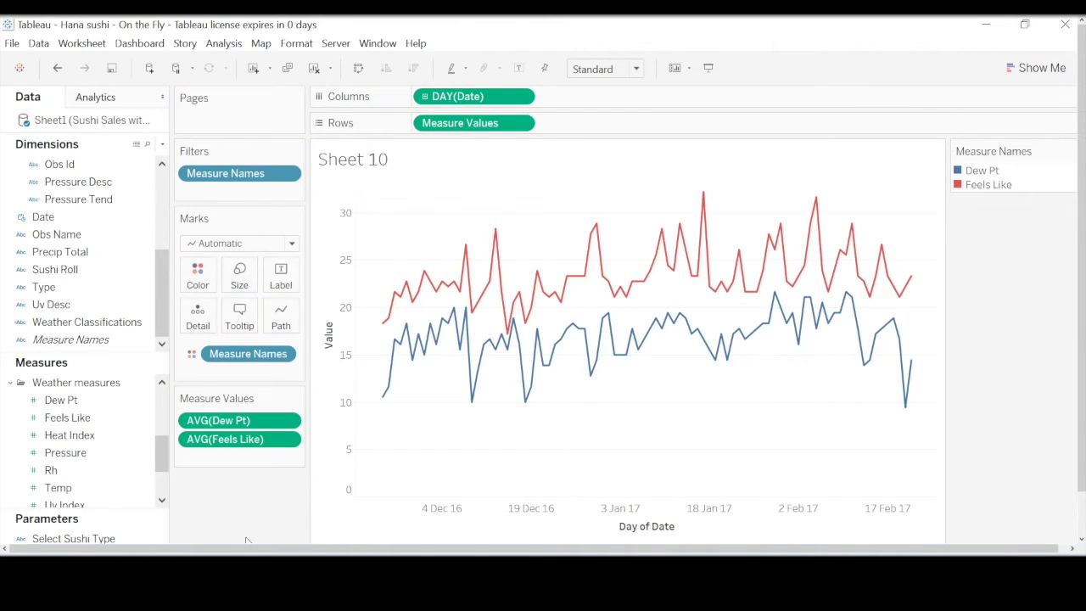
# Try Heat Index, Pressure and Uv Index as lines, removing each to leave Dew Pt and Feels Like
pyautogui.moveTo(69, 435); pyautogui.dragTo(339, 389)
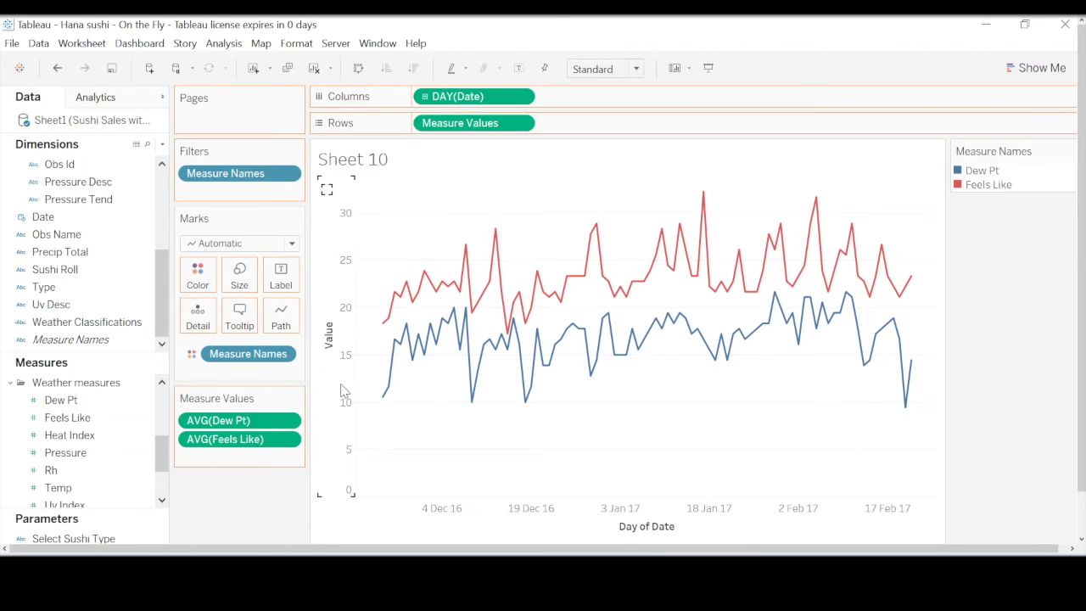
pyautogui.click(967, 186)
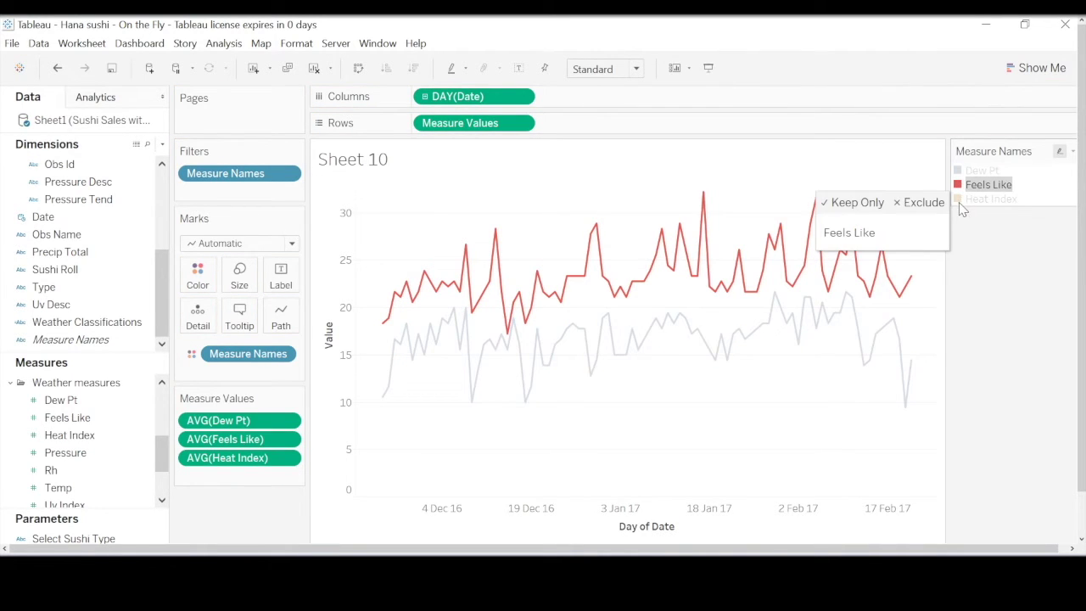
pyautogui.click(960, 201)
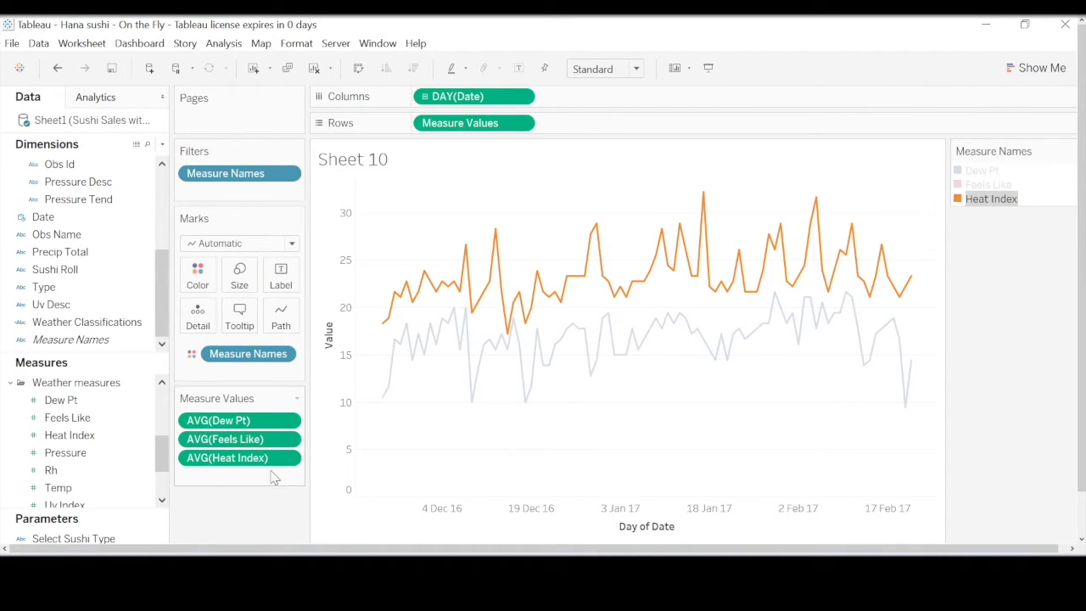
pyautogui.moveTo(269, 462); pyautogui.dragTo(266, 509)
pyautogui.moveTo(65, 452); pyautogui.dragTo(215, 460)
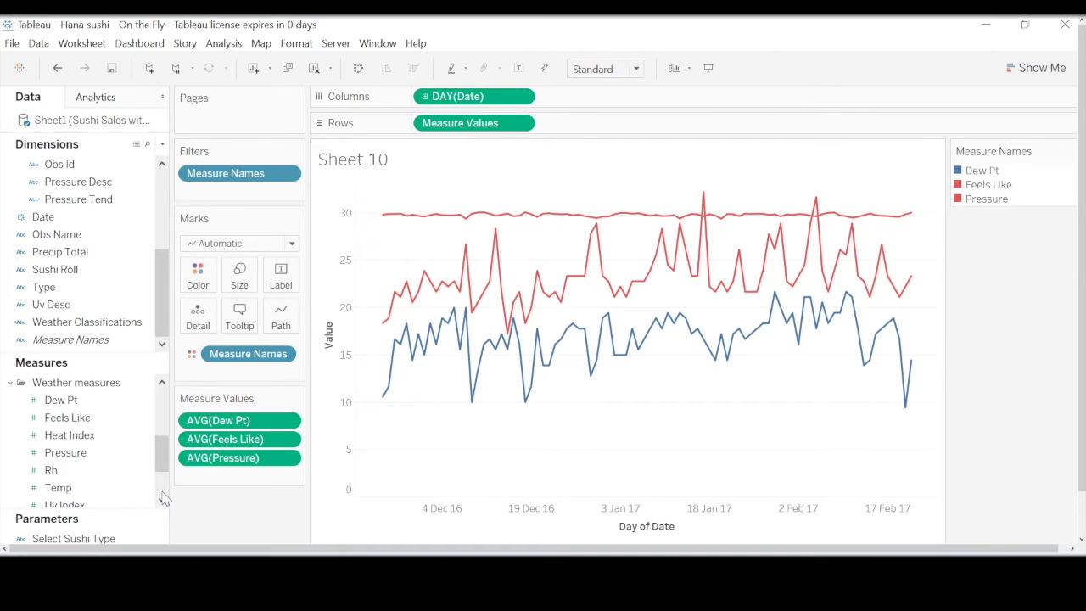
pyautogui.moveTo(220, 462); pyautogui.dragTo(227, 502)
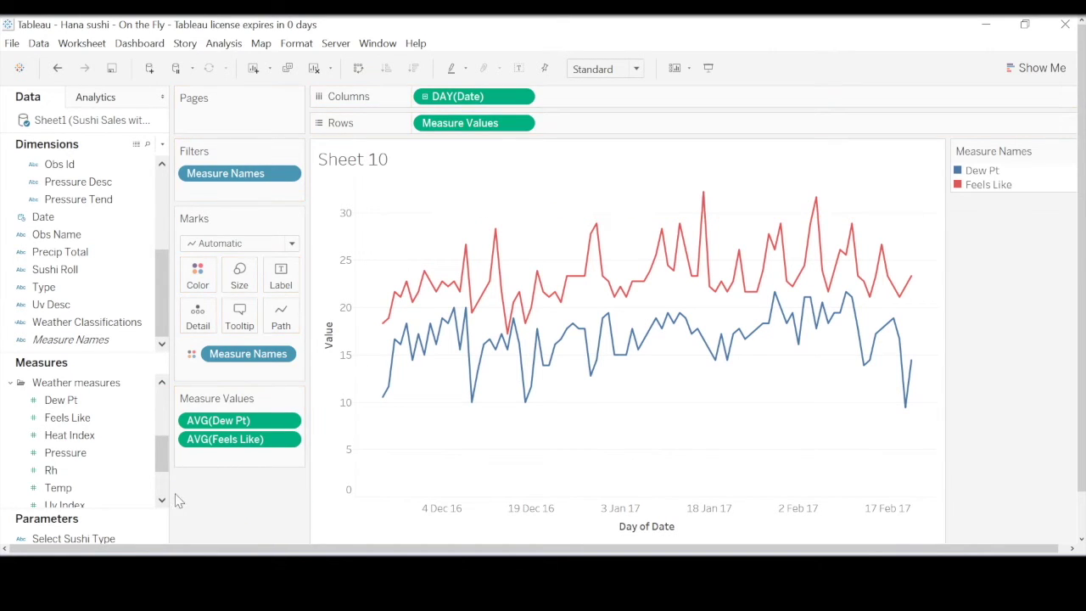
pyautogui.click(161, 502)
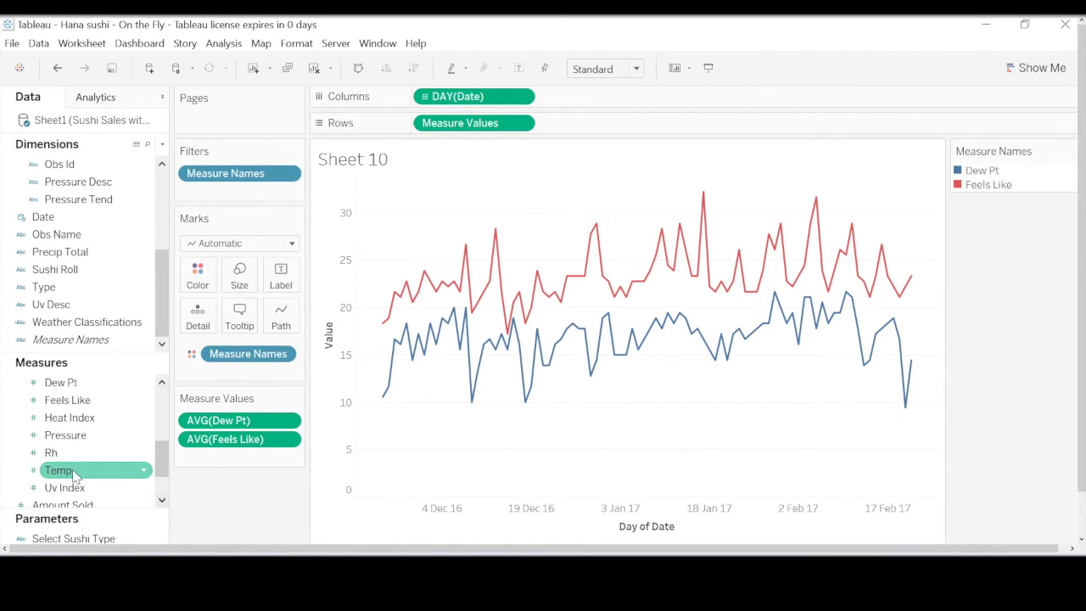
pyautogui.moveTo(68, 488); pyautogui.dragTo(240, 467)
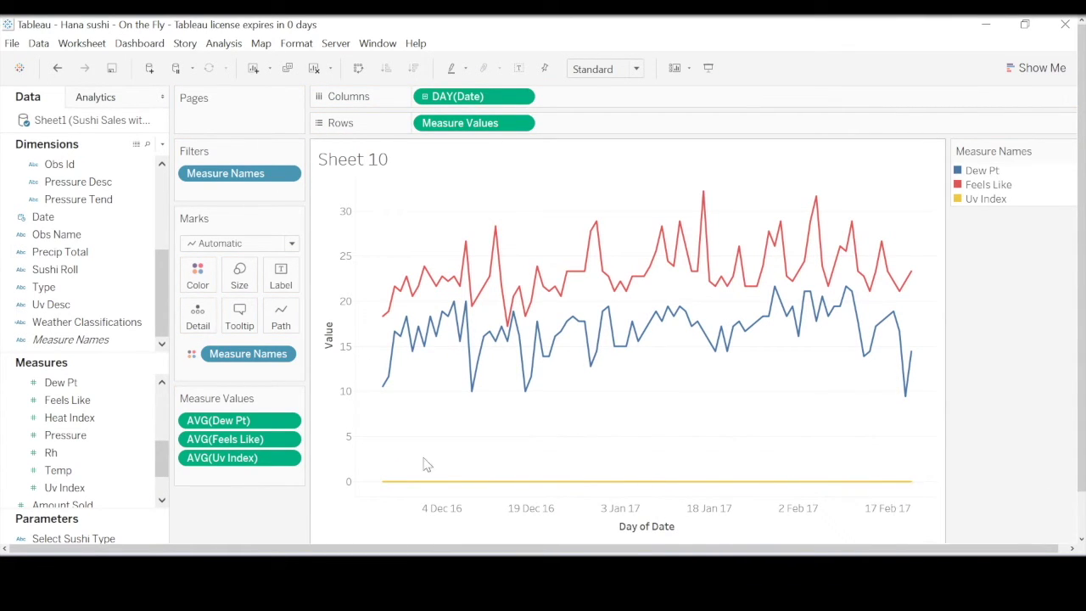
pyautogui.moveTo(223, 459); pyautogui.dragTo(218, 521)
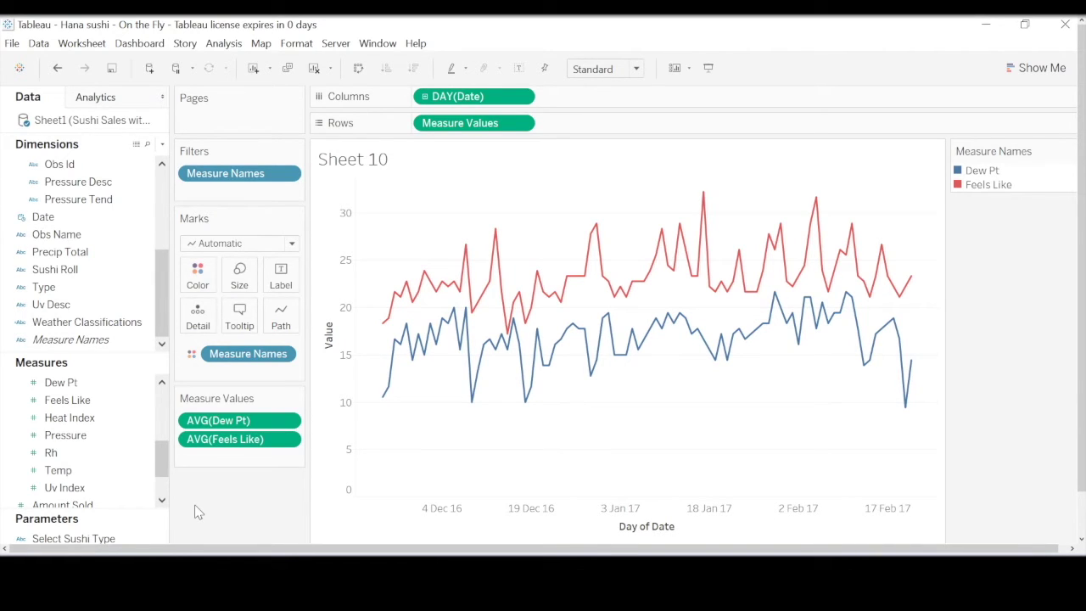
# On a new Sheet 11, scatter average Dew Pt against Feels Like with DAY(Date) on Detail
pyautogui.hotkey('ctrl', 'm')
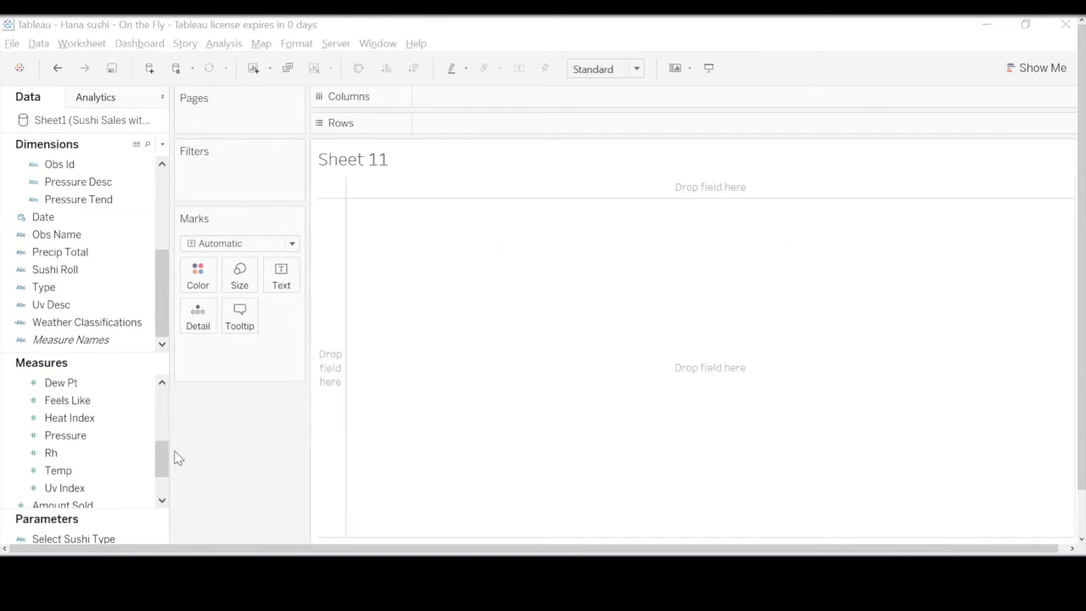
pyautogui.moveTo(165, 458); pyautogui.dragTo(164, 449)
pyautogui.doubleClick(61, 400)
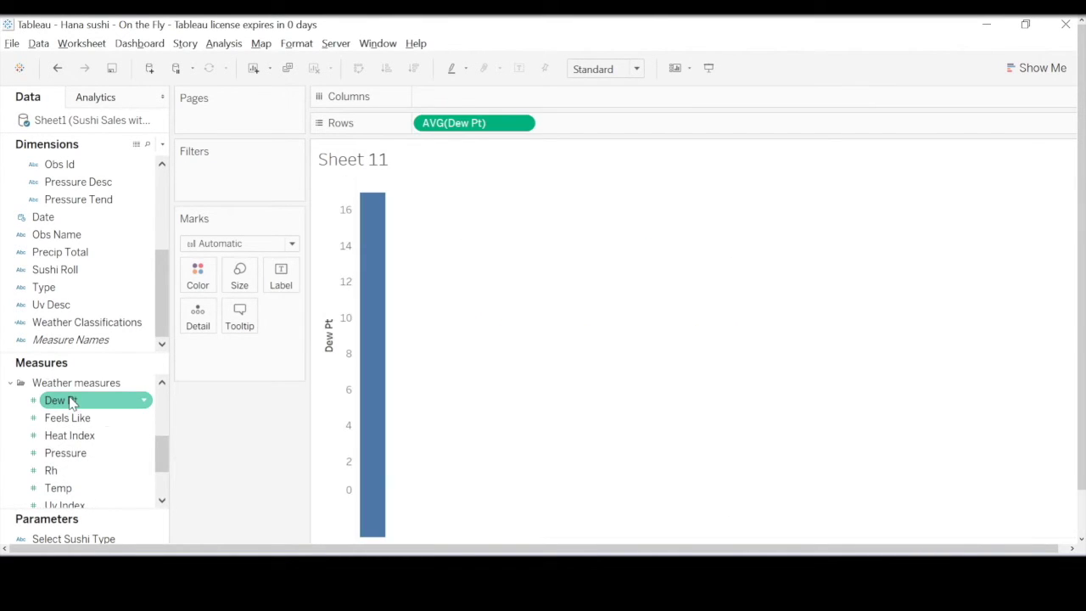
pyautogui.doubleClick(68, 417)
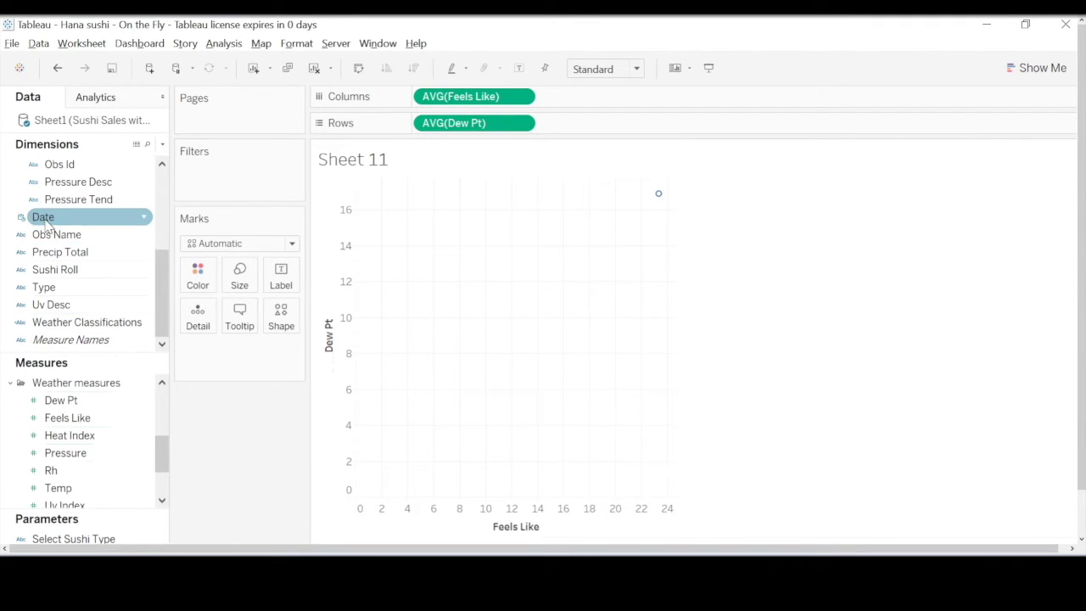
pyautogui.moveTo(47, 222); pyautogui.dragTo(197, 327)
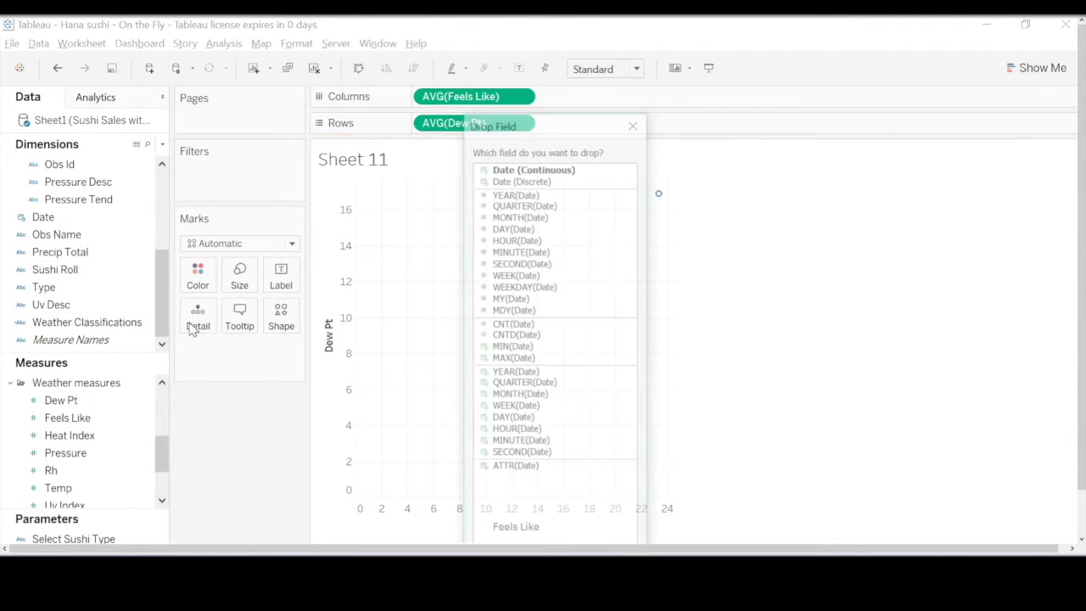
pyautogui.doubleClick(564, 419)
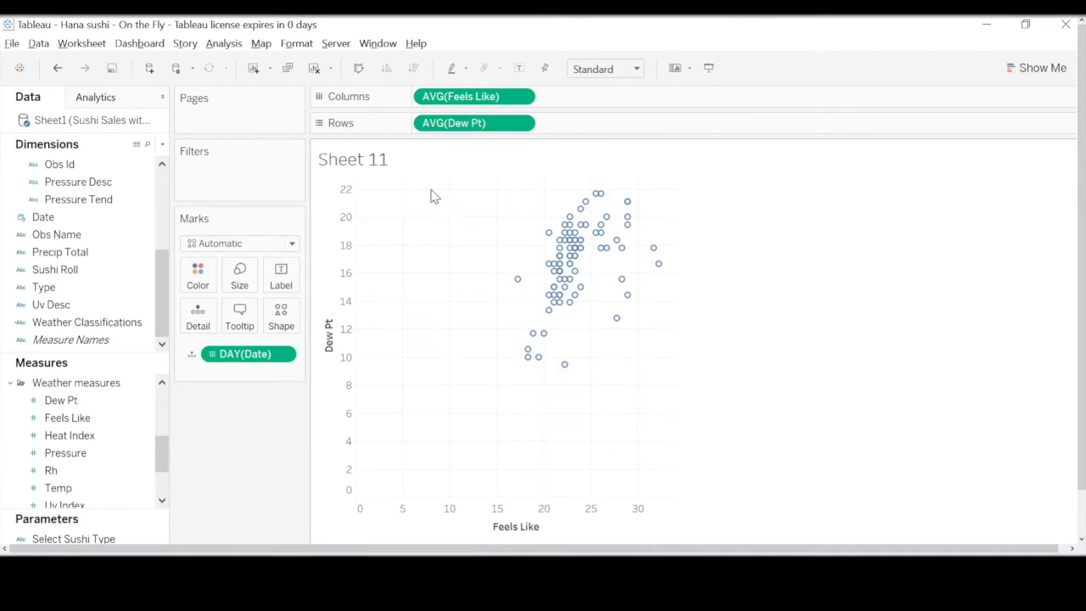
pyautogui.moveTo(433, 196); pyautogui.dragTo(740, 422)
pyautogui.moveTo(539, 335)
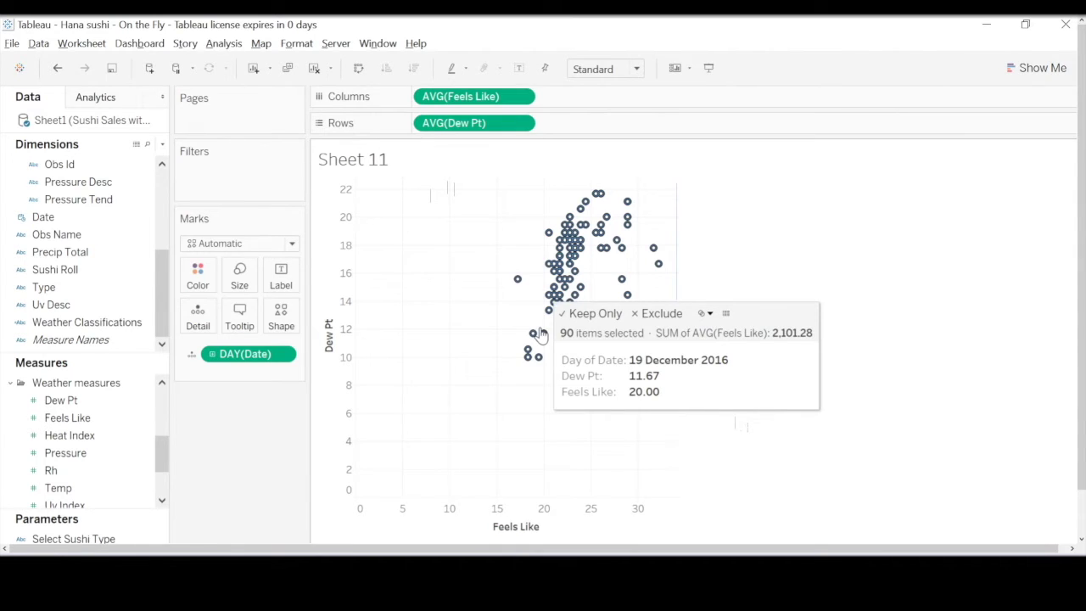
pyautogui.click(428, 389)
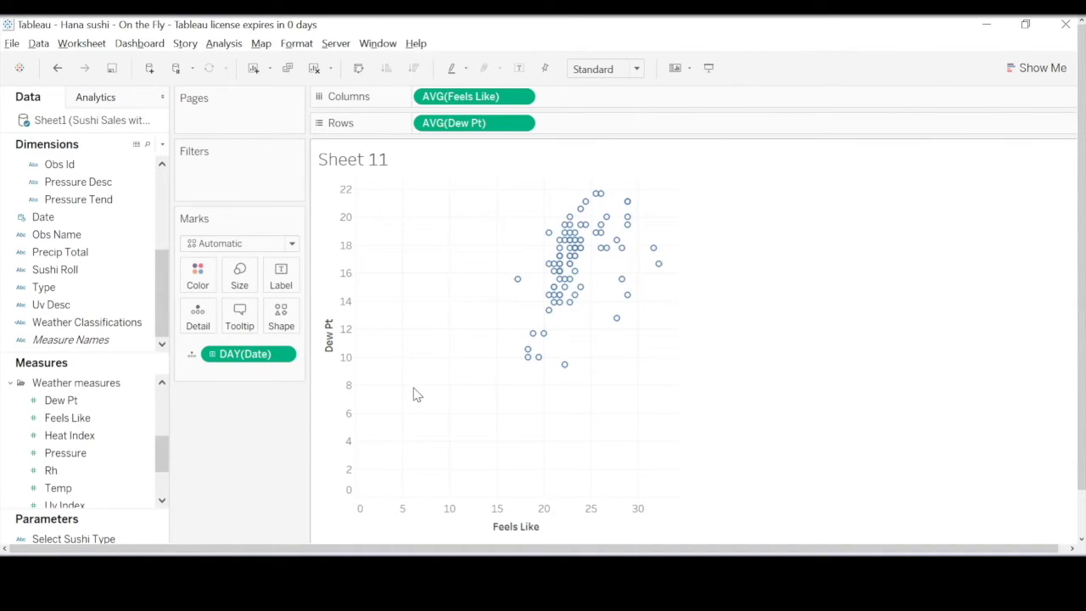
# Turn off Include zero on both the Feels Like and Dew Pt axes
pyautogui.rightClick(581, 536)
pyautogui.click(635, 419)
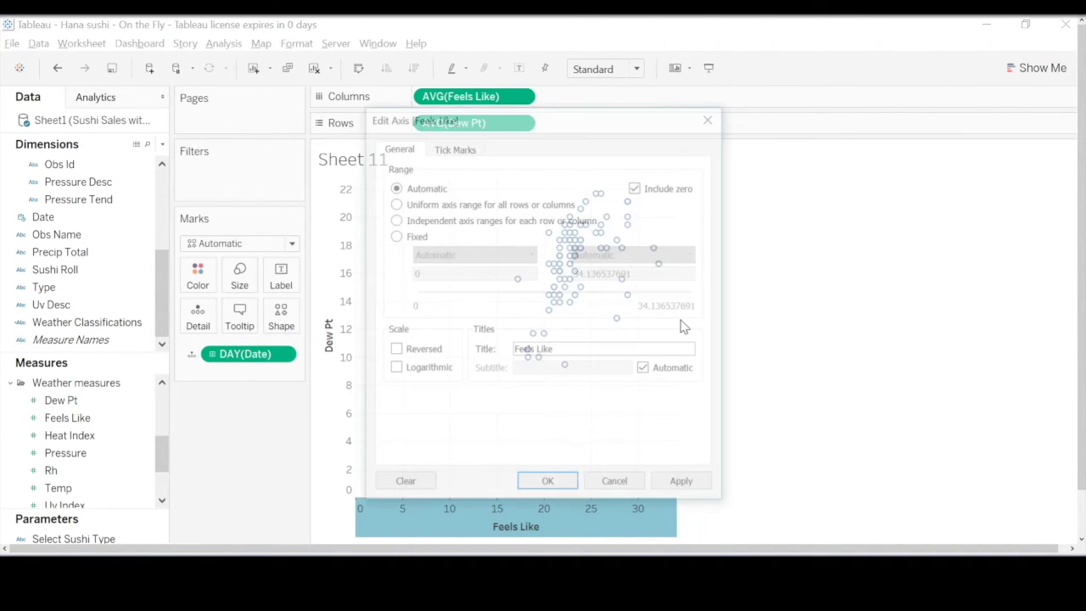
pyautogui.click(637, 186)
pyautogui.click(569, 489)
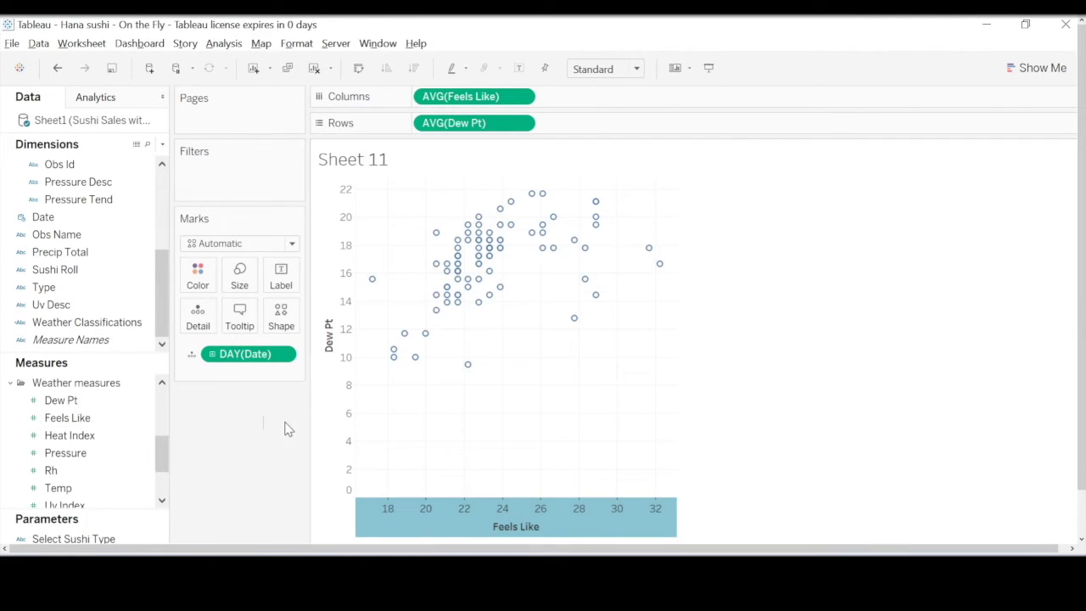
pyautogui.rightClick(335, 415)
pyautogui.click(377, 420)
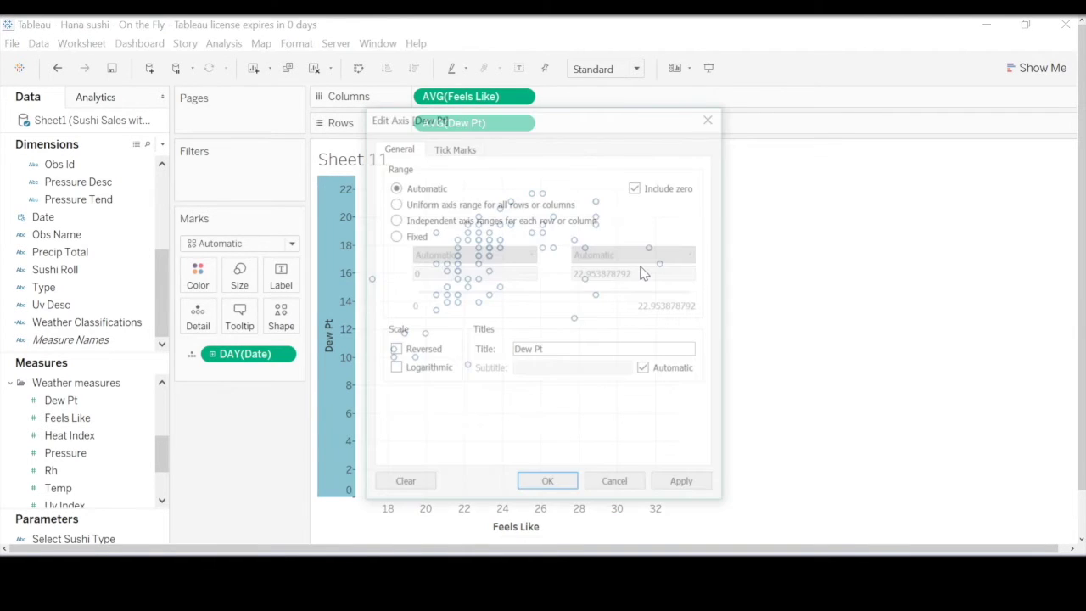
pyautogui.click(635, 188)
pyautogui.click(549, 481)
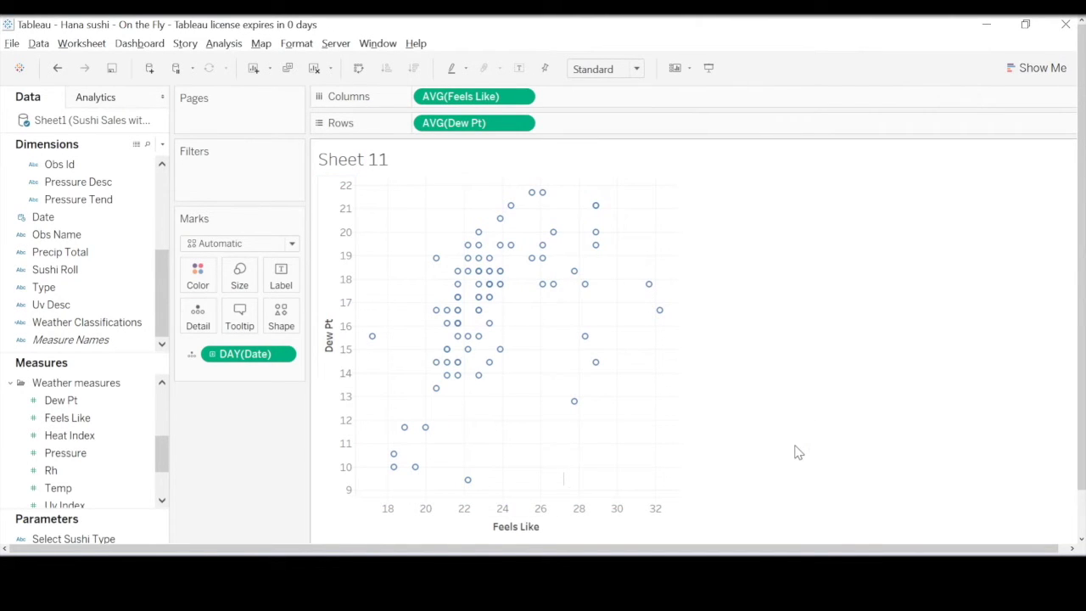
# Change the mark type to filled Circle and increase the mark size
pyautogui.click(222, 246)
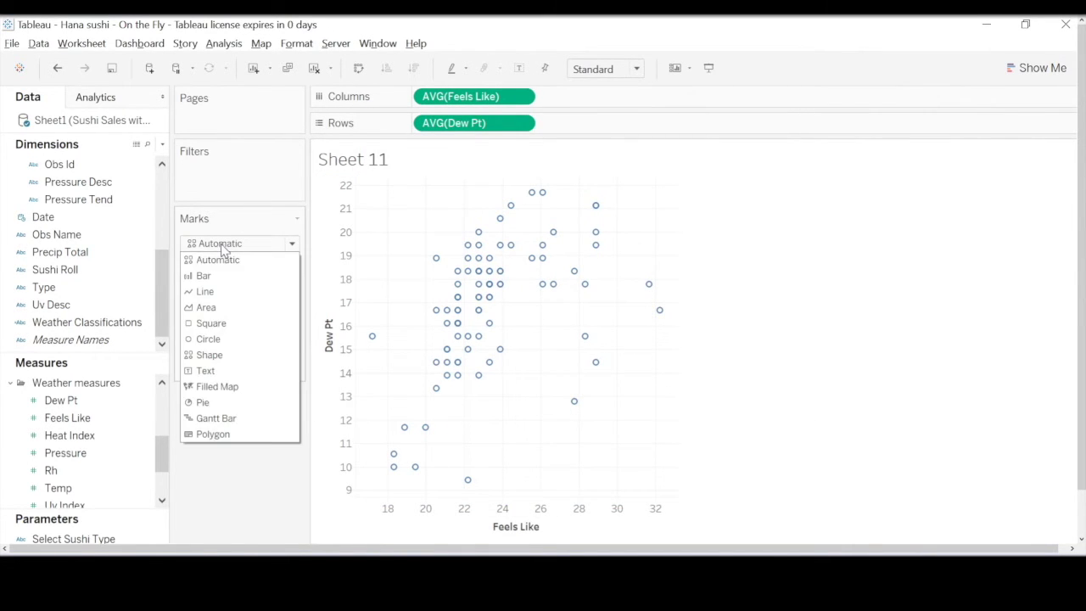
pyautogui.click(219, 339)
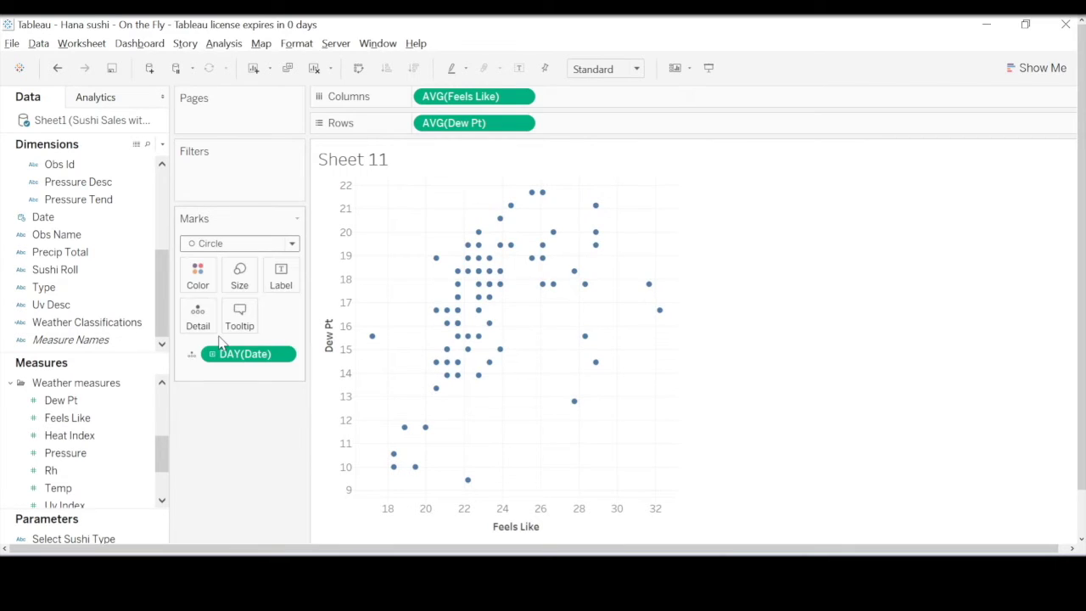
pyautogui.click(240, 276)
pyautogui.click(270, 315)
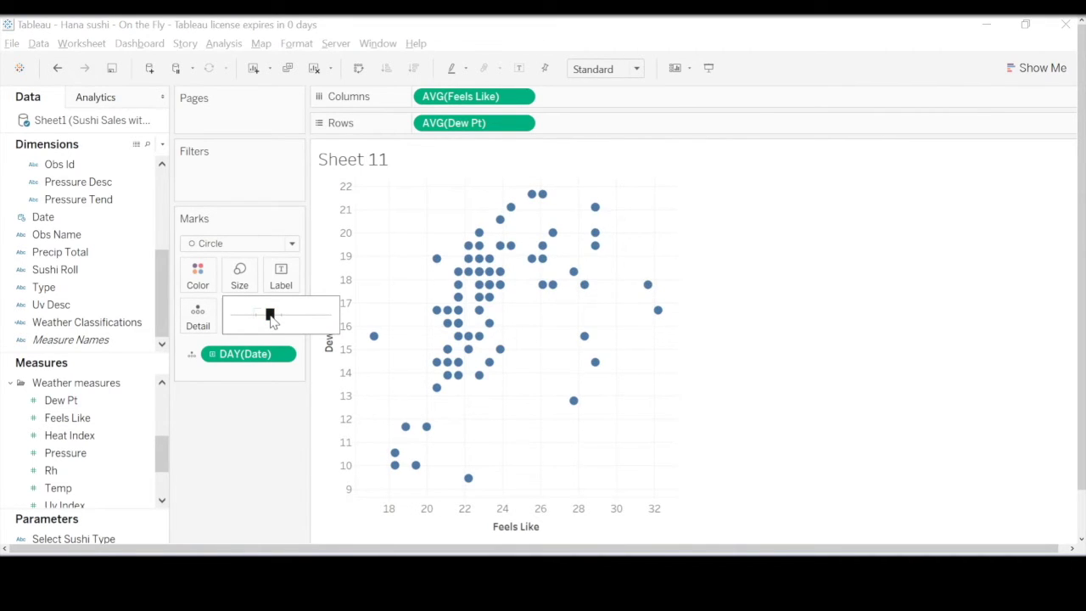
pyautogui.click(288, 425)
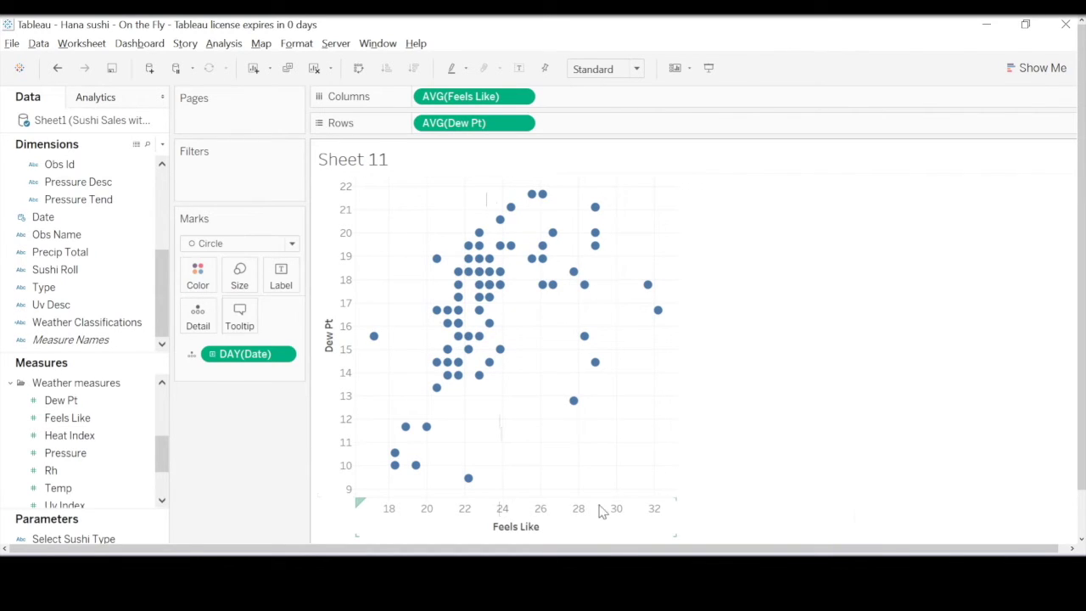
# Edit the Weather Classifications formula, checking its Dew Pt 18.33 and Feels Like 23.35 thresholds, and save it
pyautogui.click(96, 326)
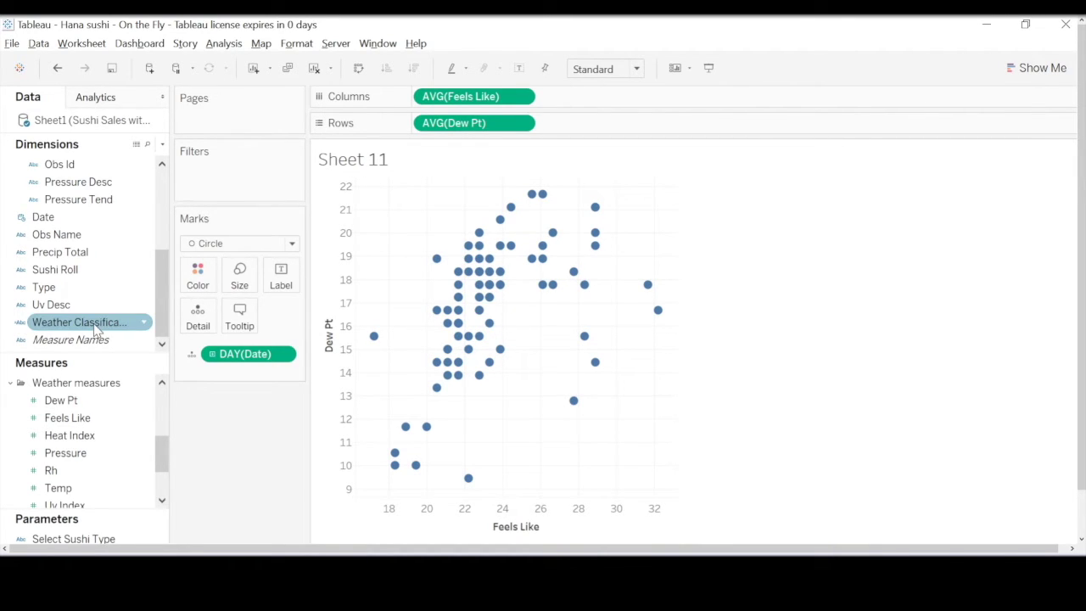
pyautogui.rightClick(96, 329)
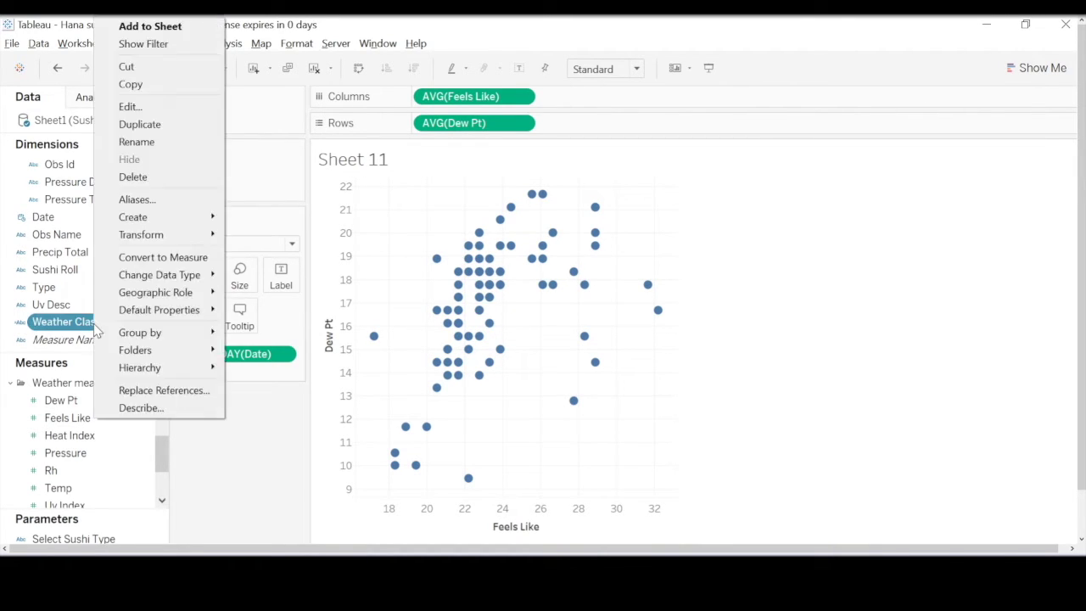
pyautogui.click(152, 107)
pyautogui.moveTo(496, 276); pyautogui.dragTo(712, 297)
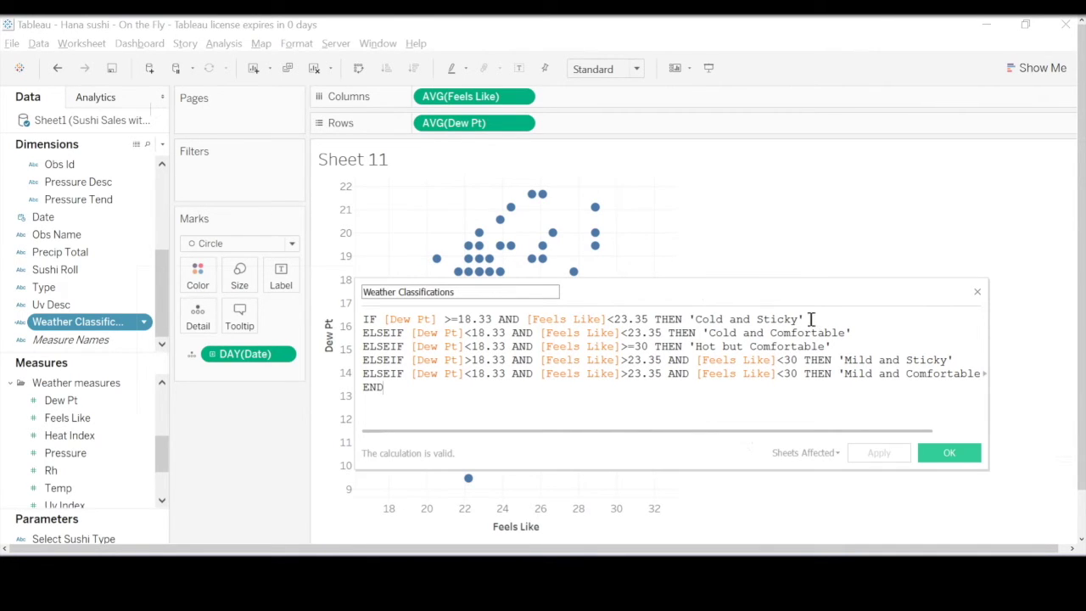
pyautogui.moveTo(812, 319); pyautogui.dragTo(694, 319)
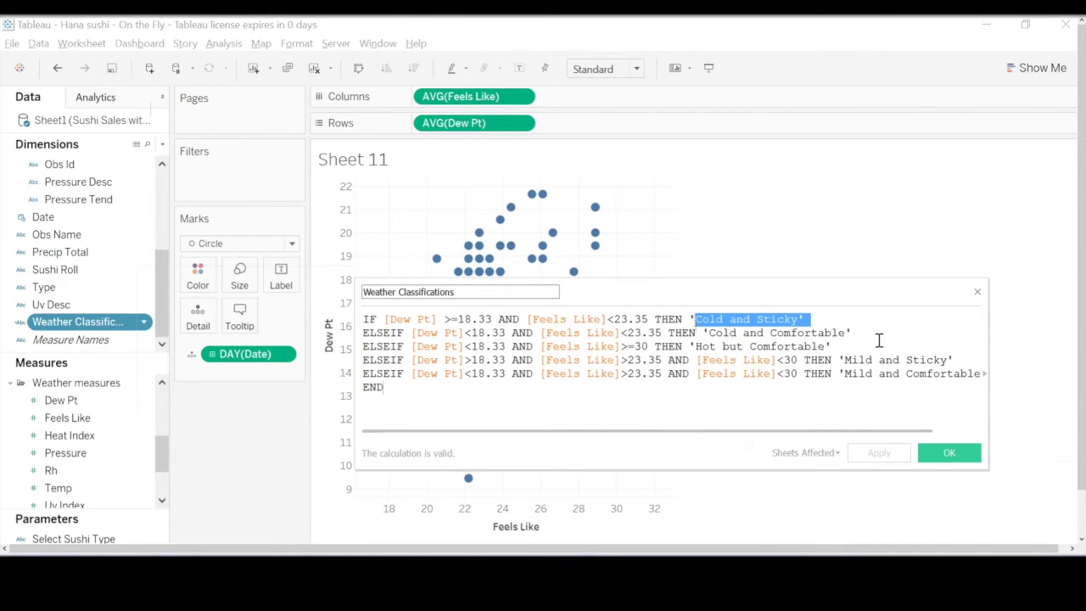
pyautogui.moveTo(869, 332); pyautogui.dragTo(844, 346)
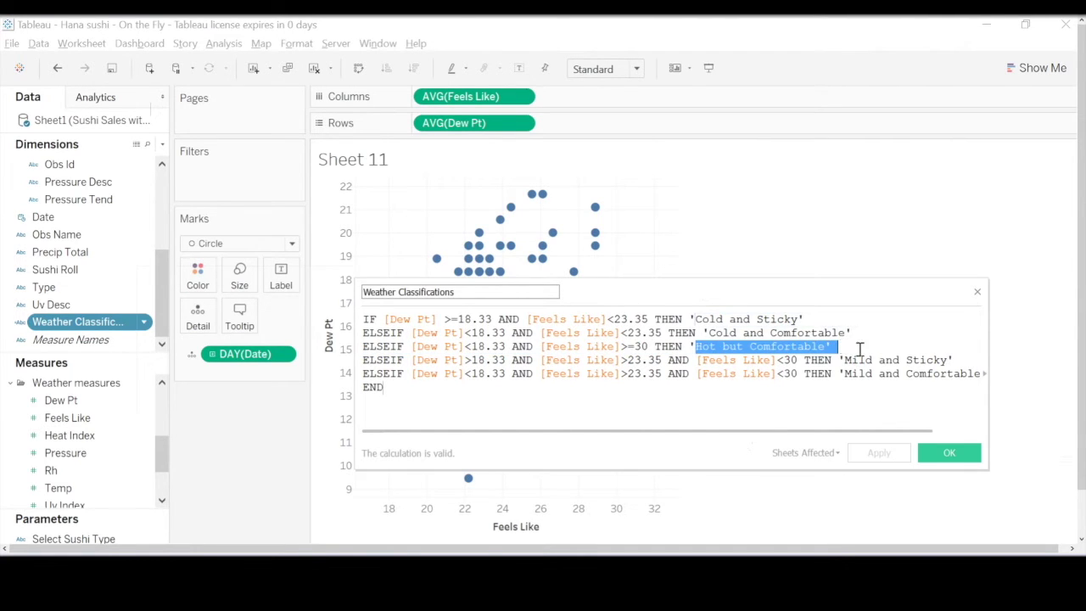
pyautogui.click(898, 397)
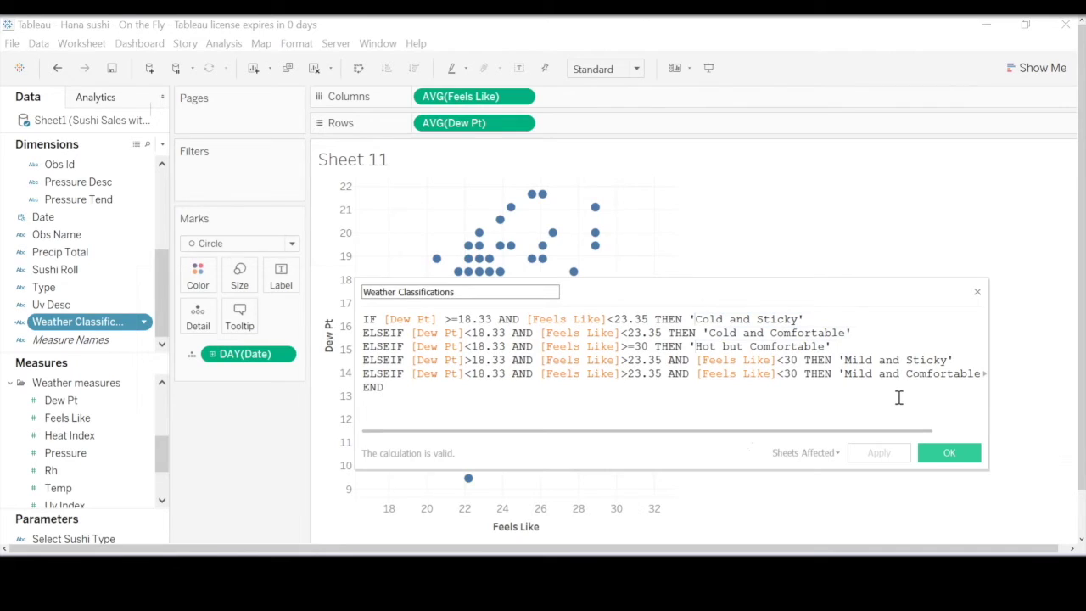
pyautogui.moveTo(499, 321); pyautogui.dragTo(474, 348)
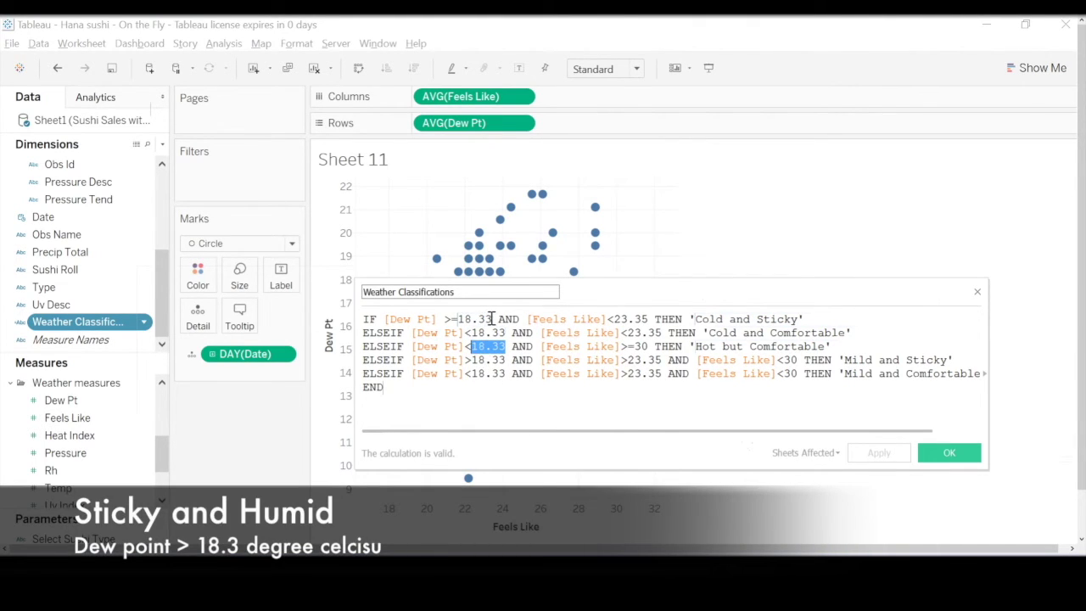
pyautogui.moveTo(492, 319); pyautogui.dragTo(459, 319)
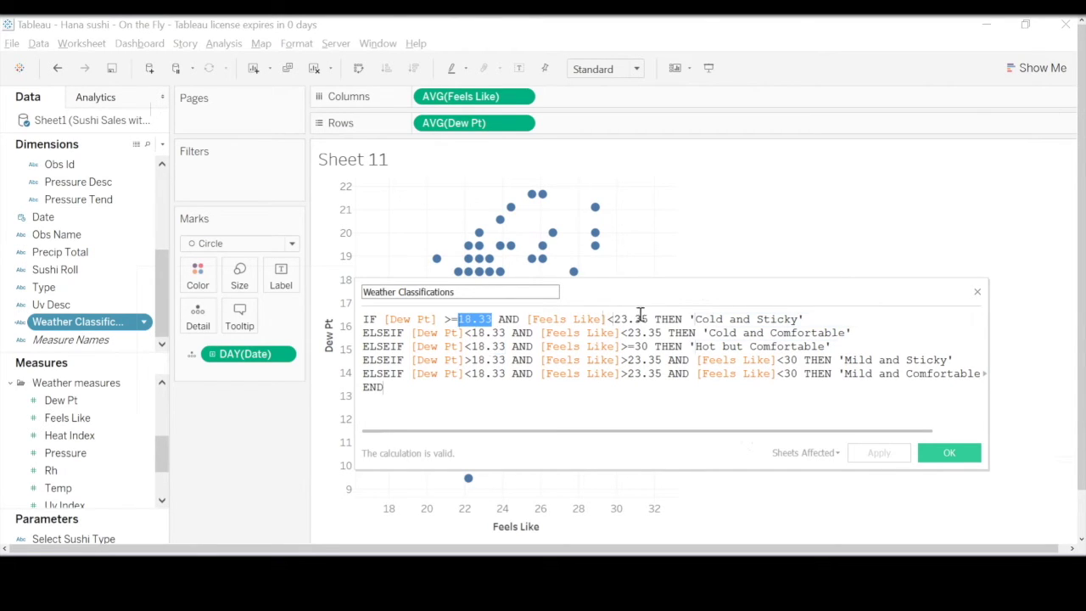
pyautogui.moveTo(649, 319); pyautogui.dragTo(618, 319)
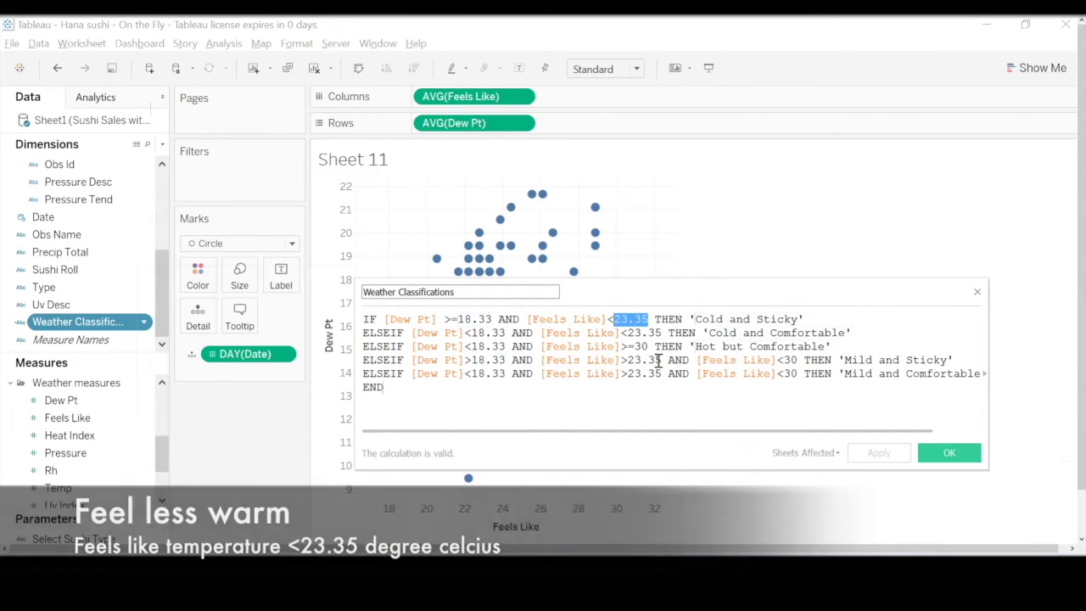
pyautogui.moveTo(722, 319)
pyautogui.mouseDown()
pyautogui.moveTo(695, 320)
pyautogui.moveTo(735, 332)
pyautogui.moveTo(712, 337)
pyautogui.mouseUp()
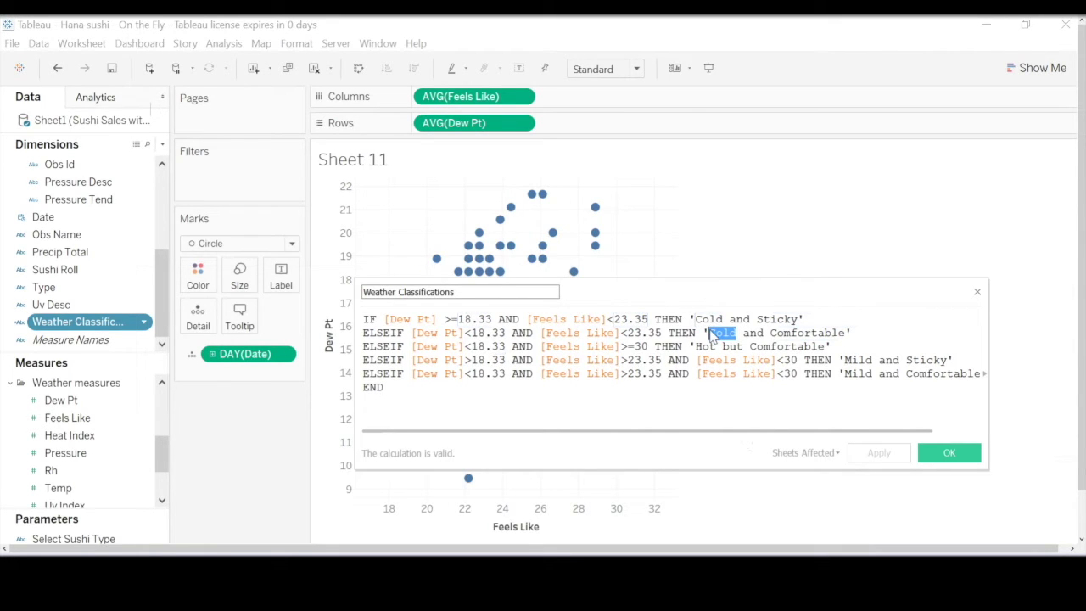
pyautogui.click(948, 453)
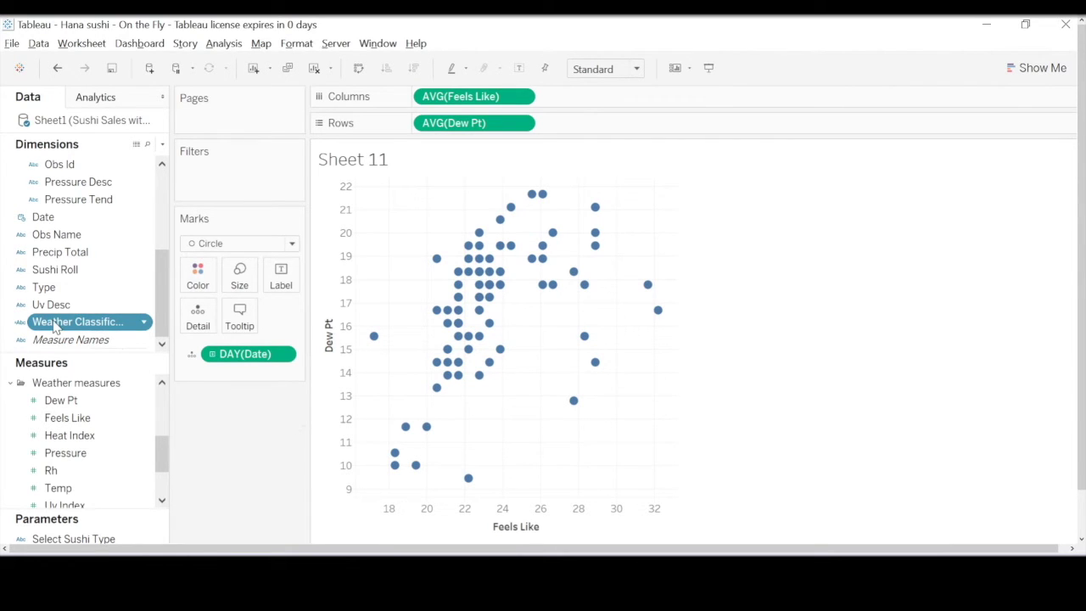
# Colour the scatter by Weather Classifications and add a dashed constant reference line at Dew Pt 18.33
pyautogui.moveTo(56, 322); pyautogui.dragTo(199, 280)
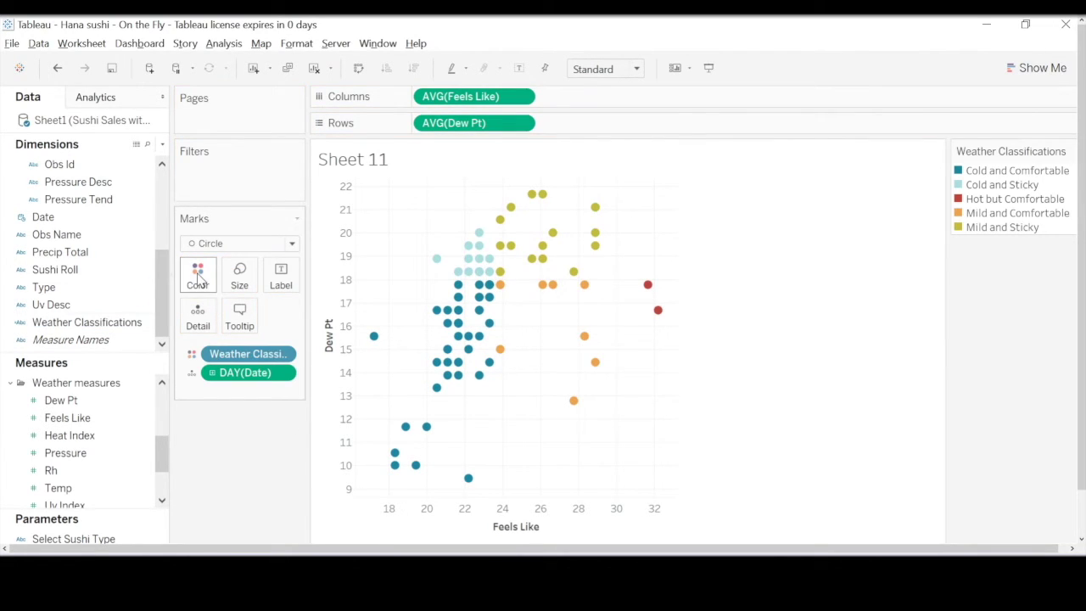
pyautogui.rightClick(334, 320)
pyautogui.click(377, 436)
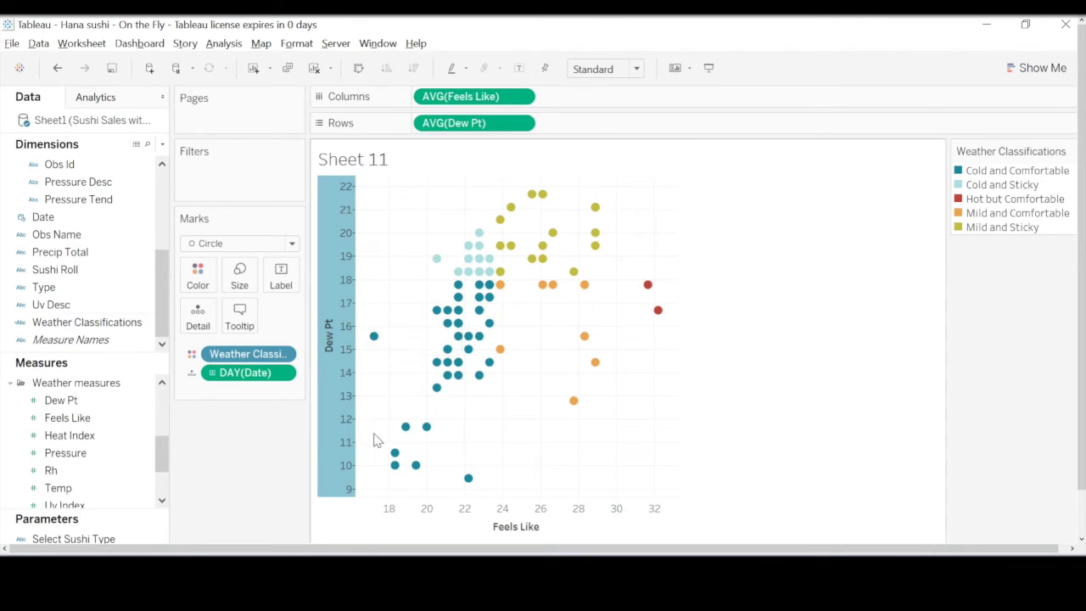
pyautogui.click(621, 256)
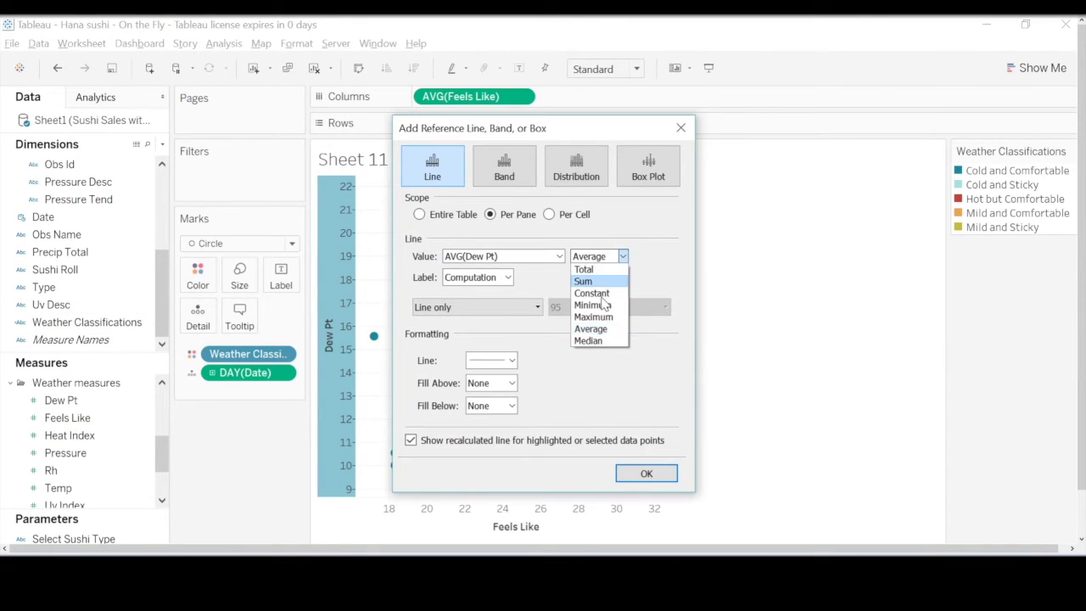
pyautogui.click(591, 293)
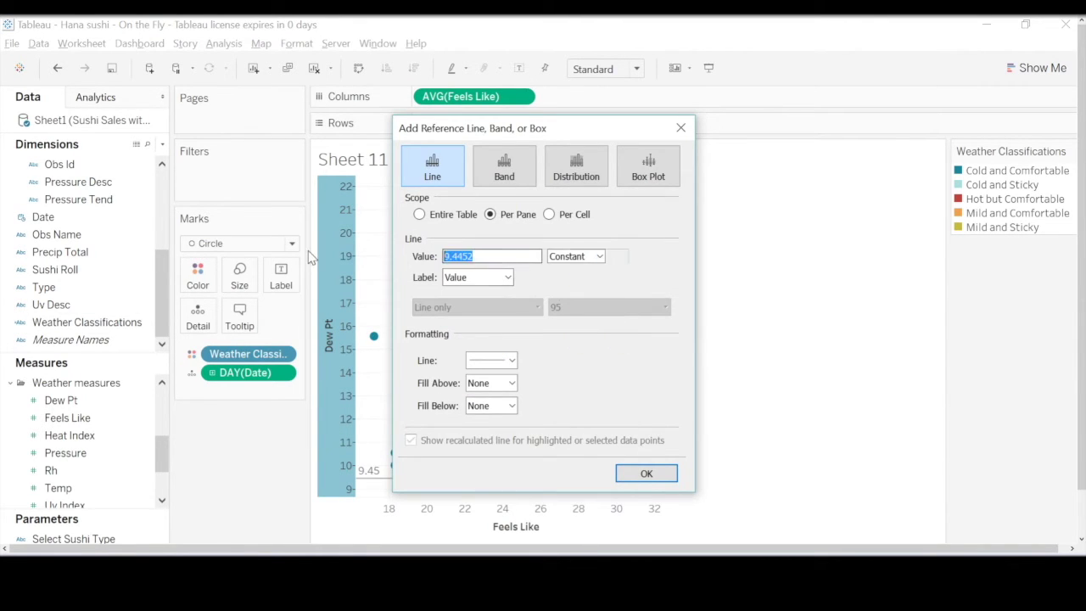
pyautogui.write('18.33')
pyautogui.click(495, 363)
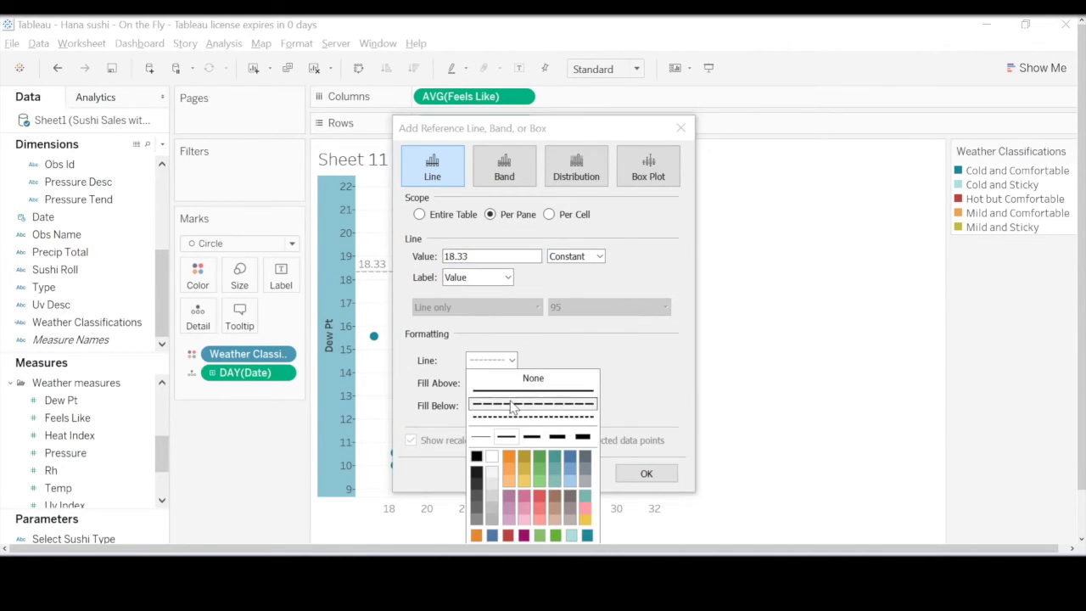
pyautogui.click(513, 406)
pyautogui.click(653, 475)
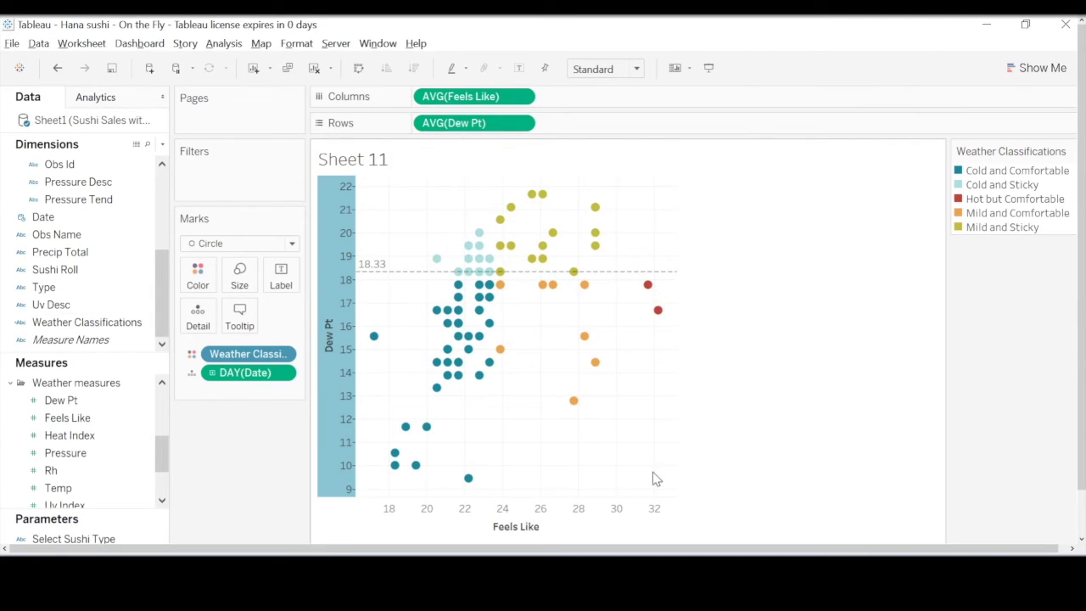
# Add a dashed constant reference line at Feels Like 23.35
pyautogui.rightClick(581, 517)
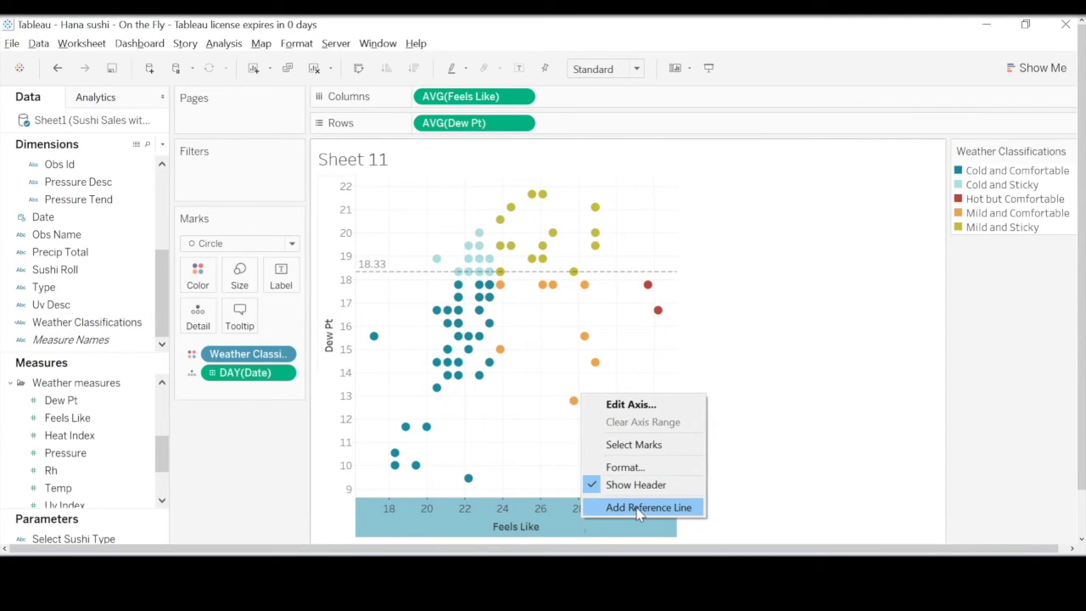
pyautogui.click(638, 508)
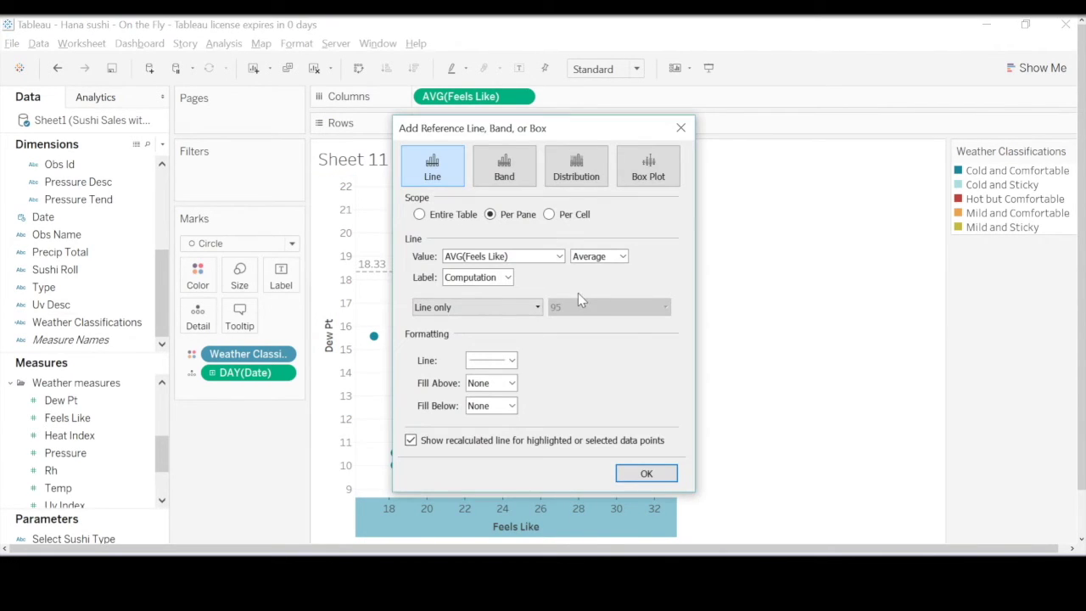
pyautogui.click(623, 256)
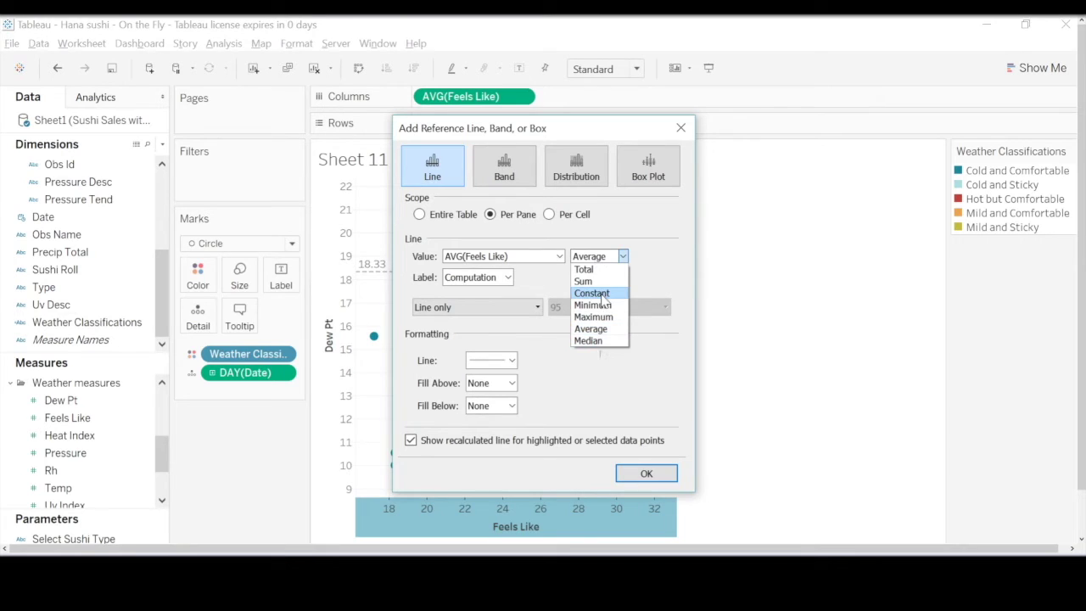
pyautogui.click(598, 293)
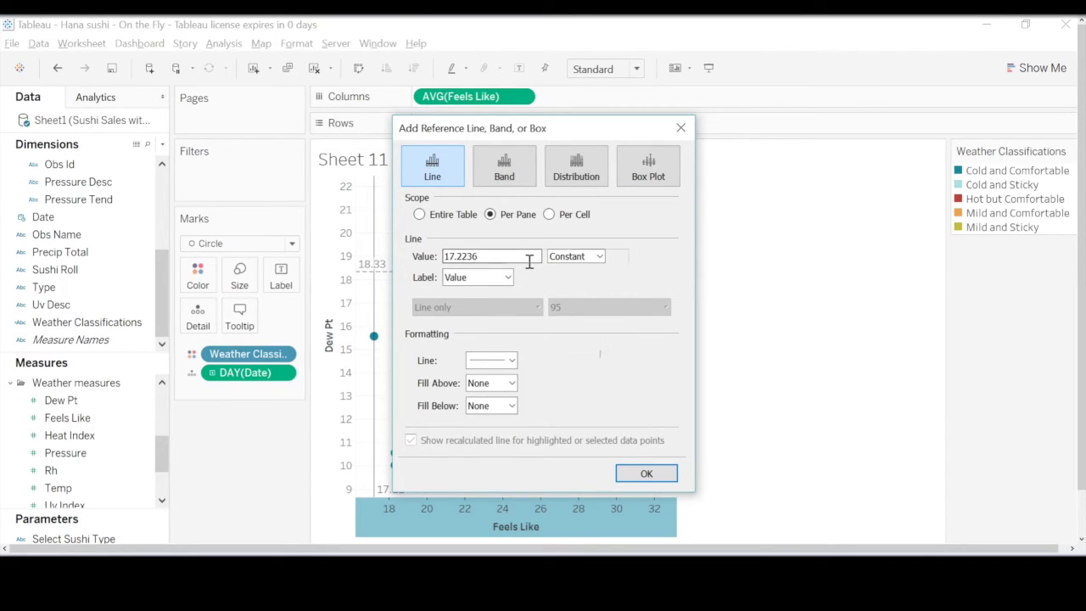
pyautogui.write('23.35')
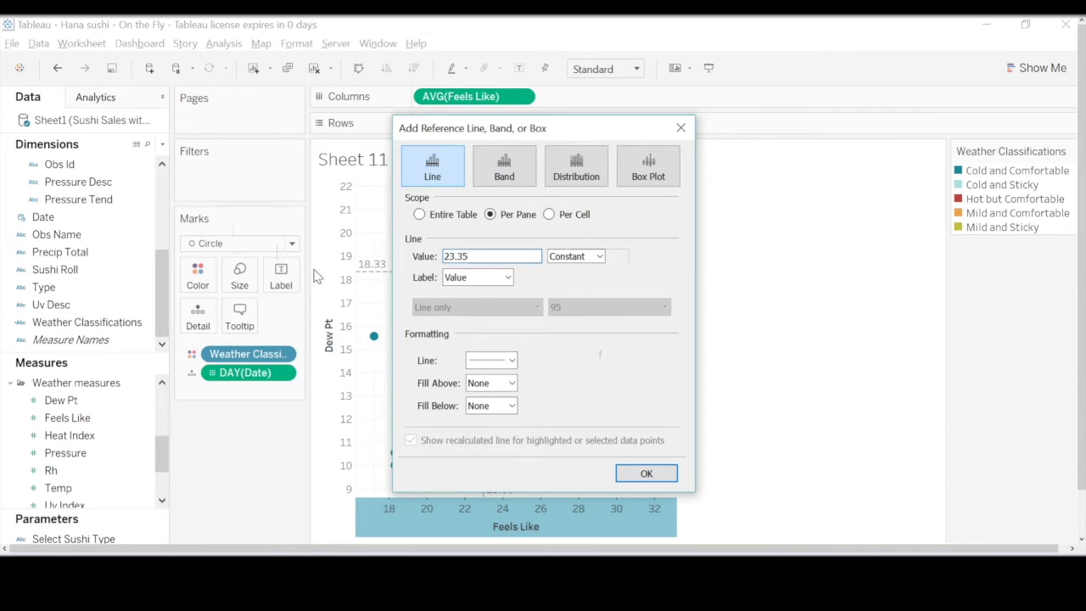
pyautogui.click(489, 360)
pyautogui.click(517, 405)
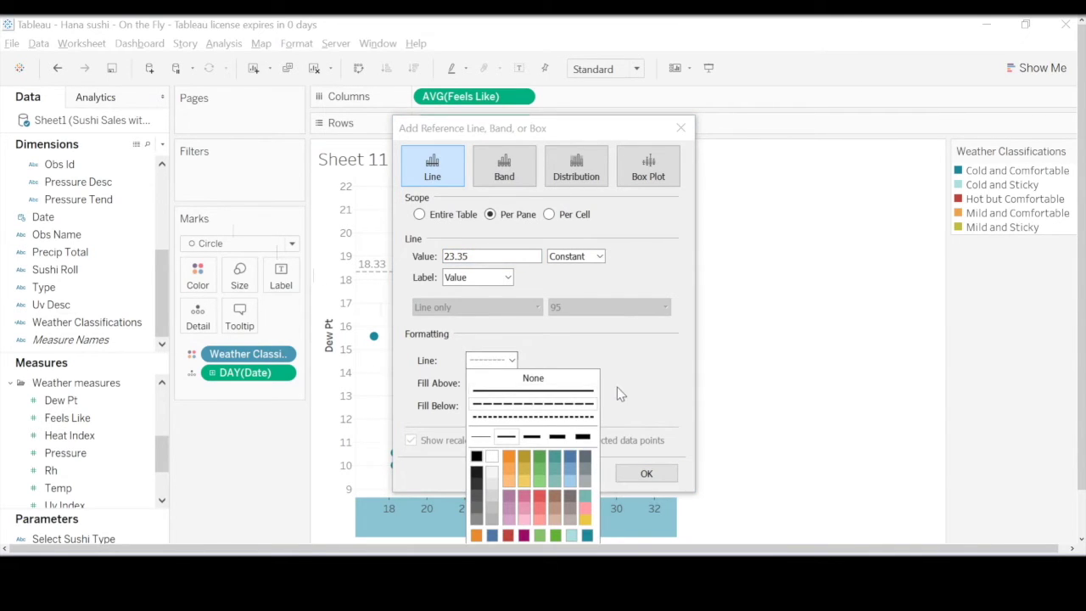
pyautogui.click(616, 387)
pyautogui.click(646, 475)
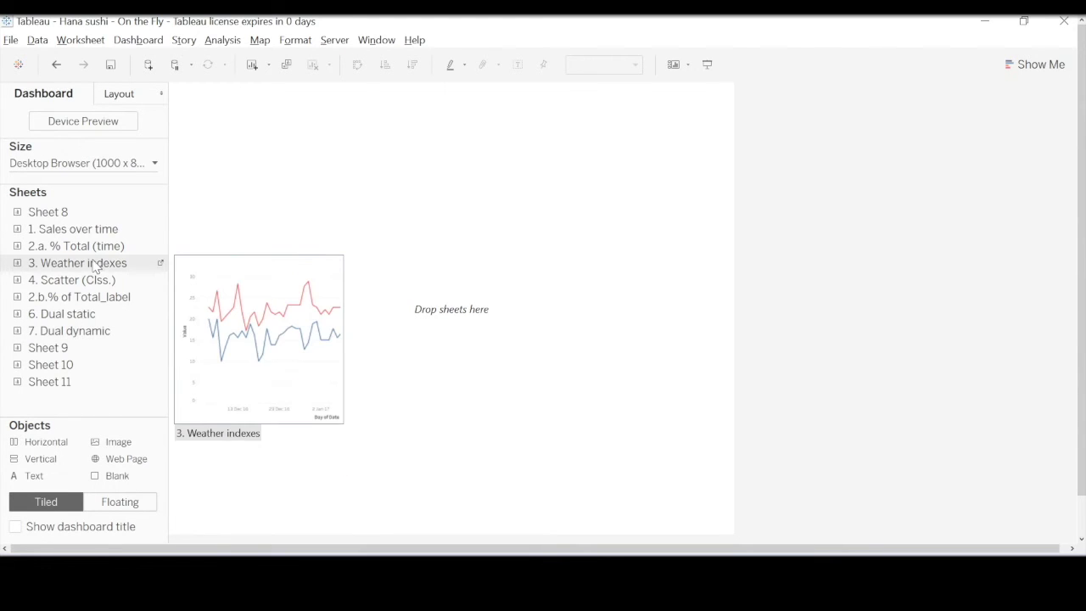
# Place the 2.a. % Total (time) bars on the dashboard with 4. Scatter (Clss.) above them
pyautogui.moveTo(91, 254); pyautogui.dragTo(552, 521)
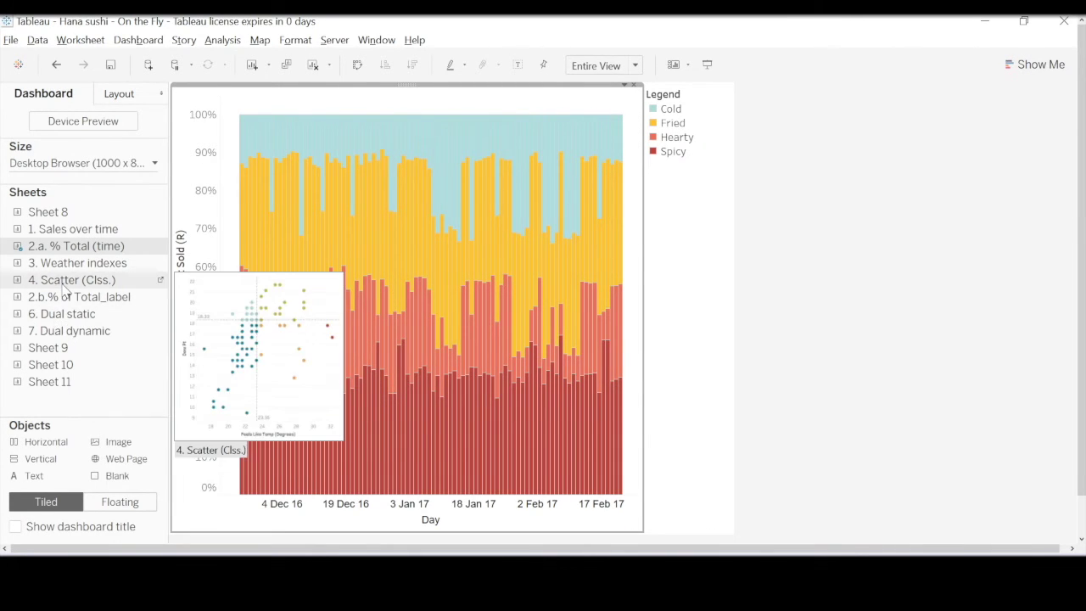
pyautogui.moveTo(65, 288); pyautogui.dragTo(386, 174)
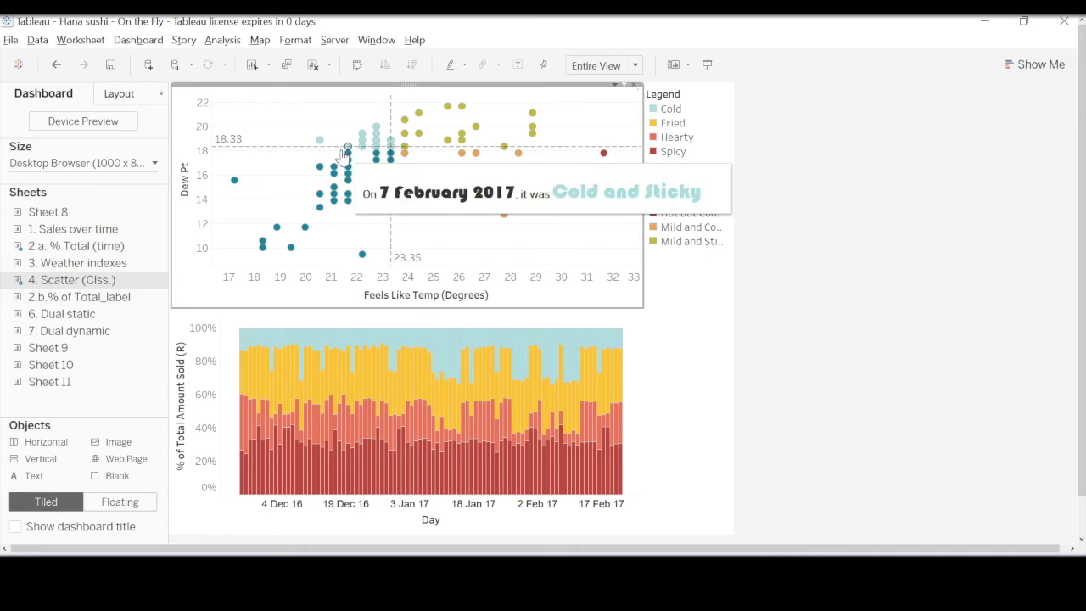
pyautogui.moveTo(343, 167)
pyautogui.moveTo(365, 148)
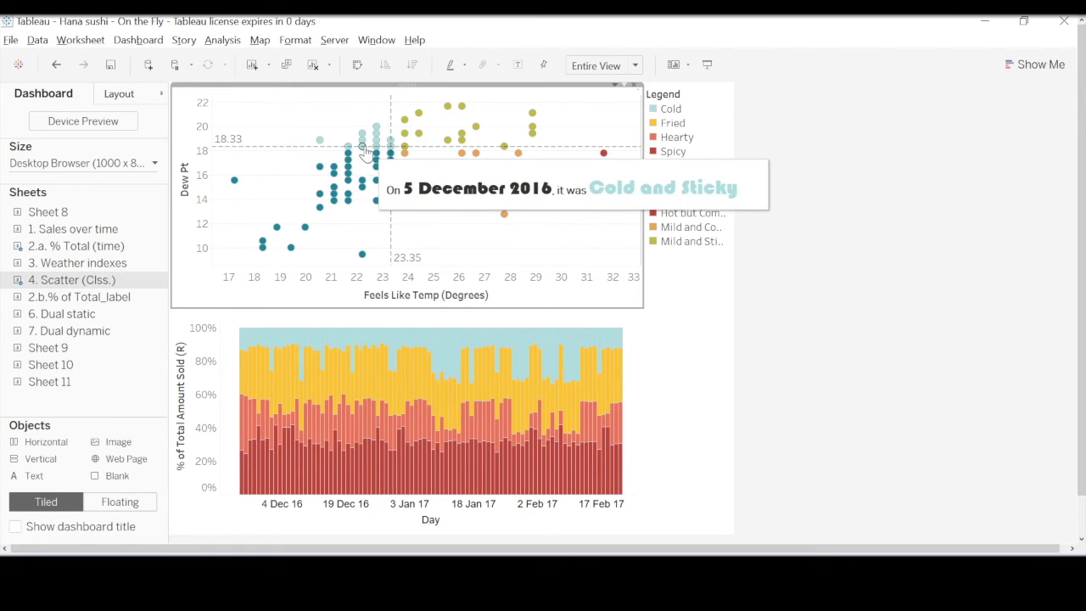
pyautogui.moveTo(405, 136)
pyautogui.moveTo(407, 160)
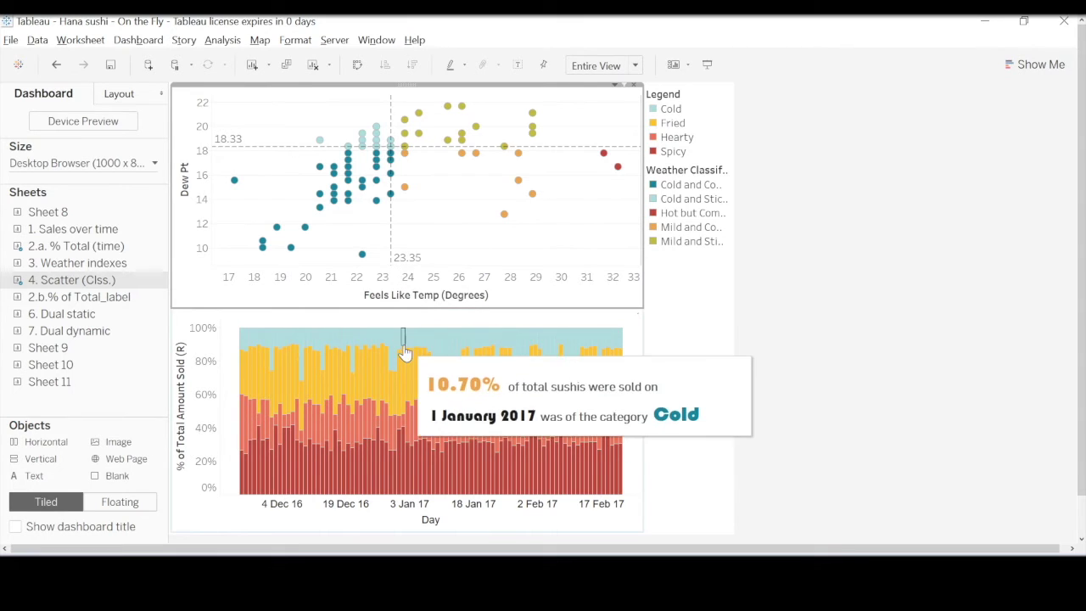
pyautogui.moveTo(409, 380)
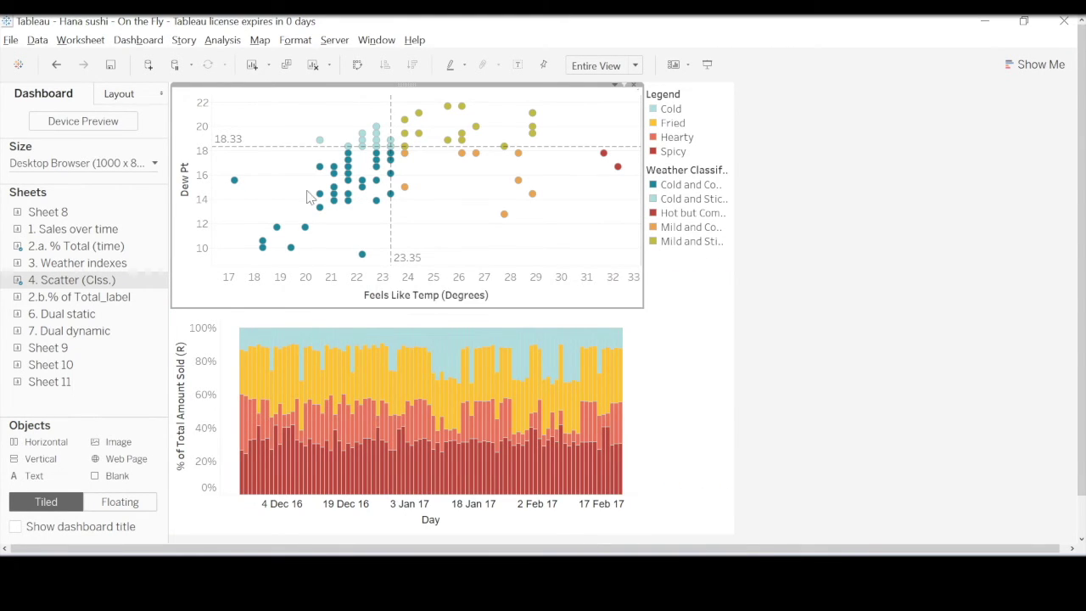
pyautogui.moveTo(319, 144)
pyautogui.moveTo(474, 165)
pyautogui.moveTo(393, 199)
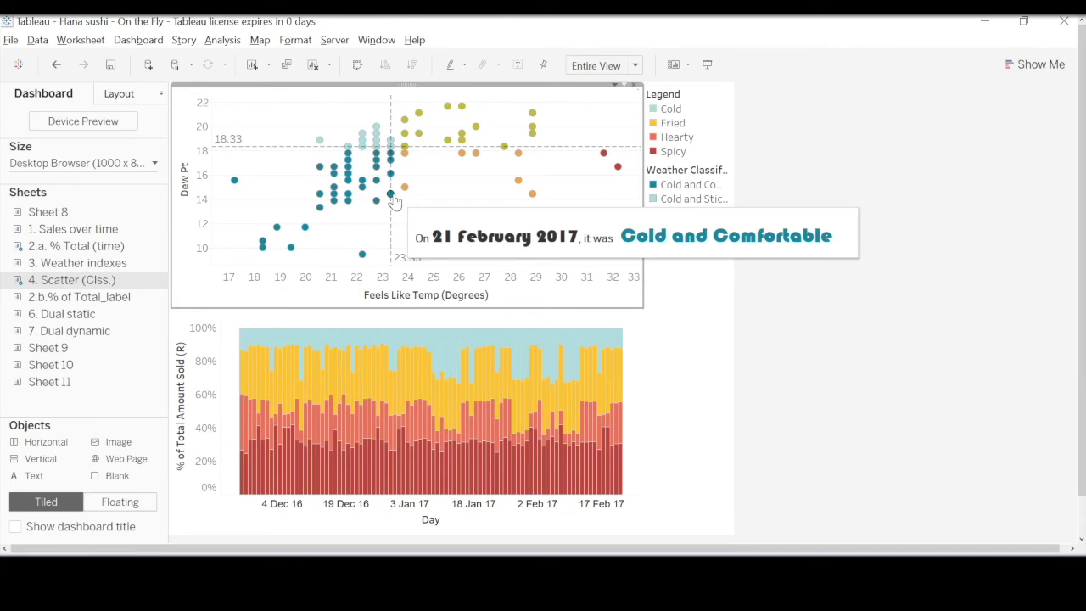
pyautogui.moveTo(414, 440)
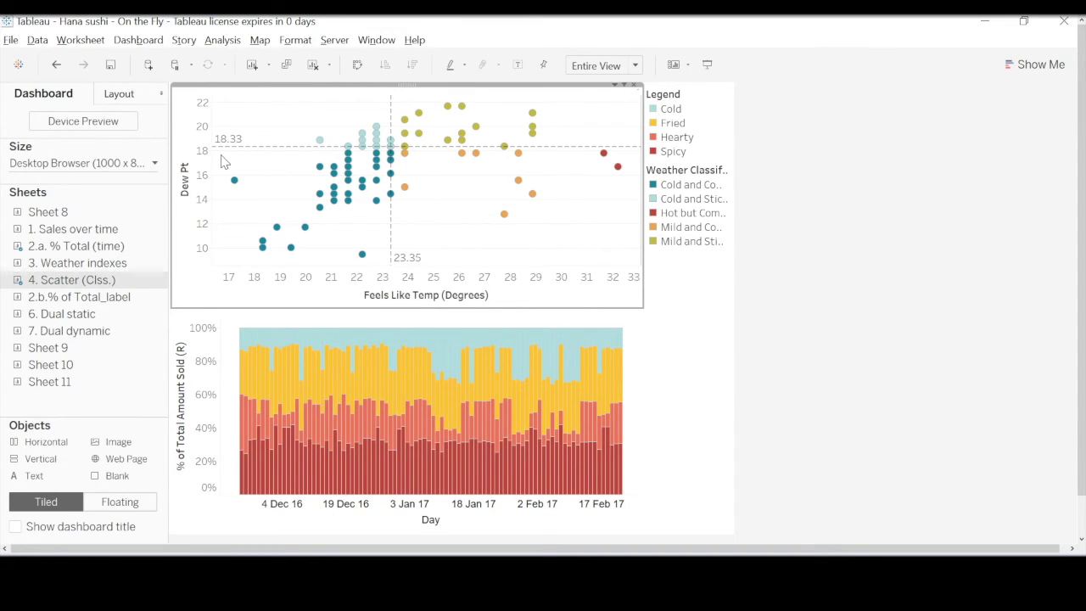
pyautogui.moveTo(221, 151); pyautogui.dragTo(393, 275)
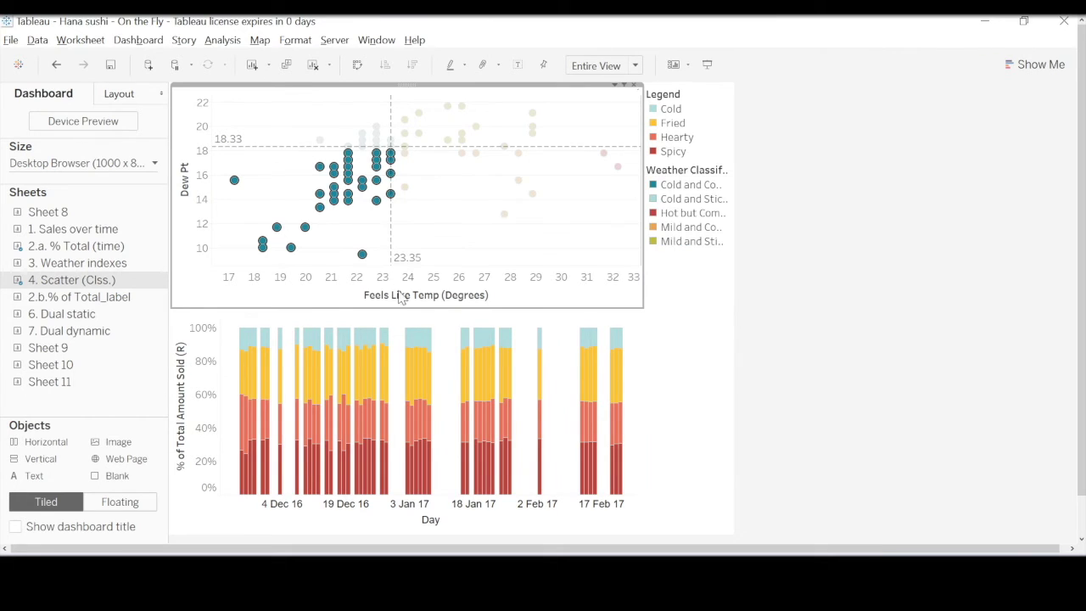
pyautogui.moveTo(389, 357)
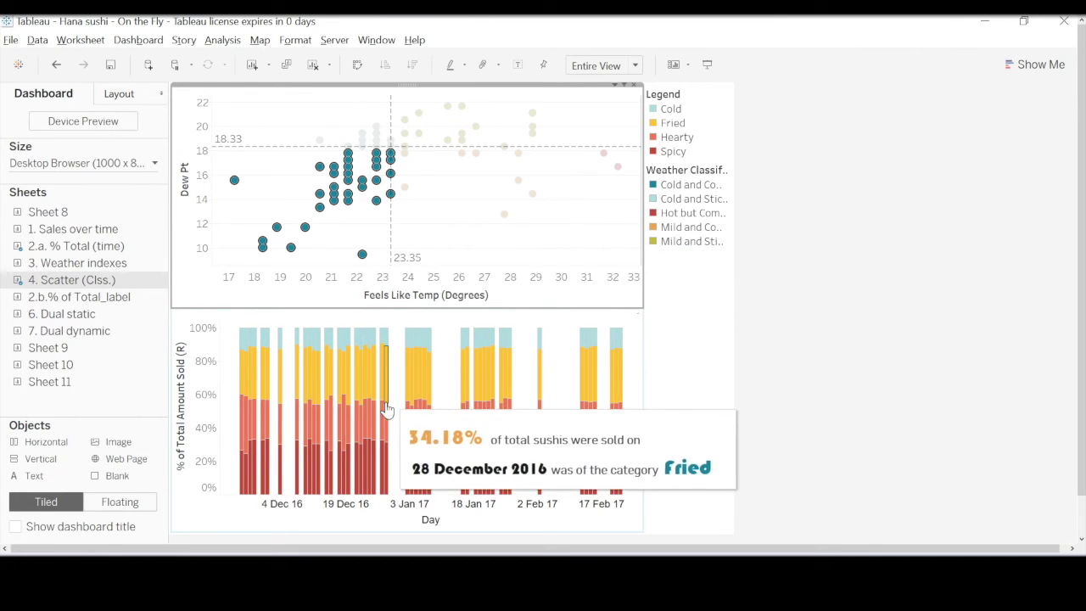
pyautogui.moveTo(386, 465)
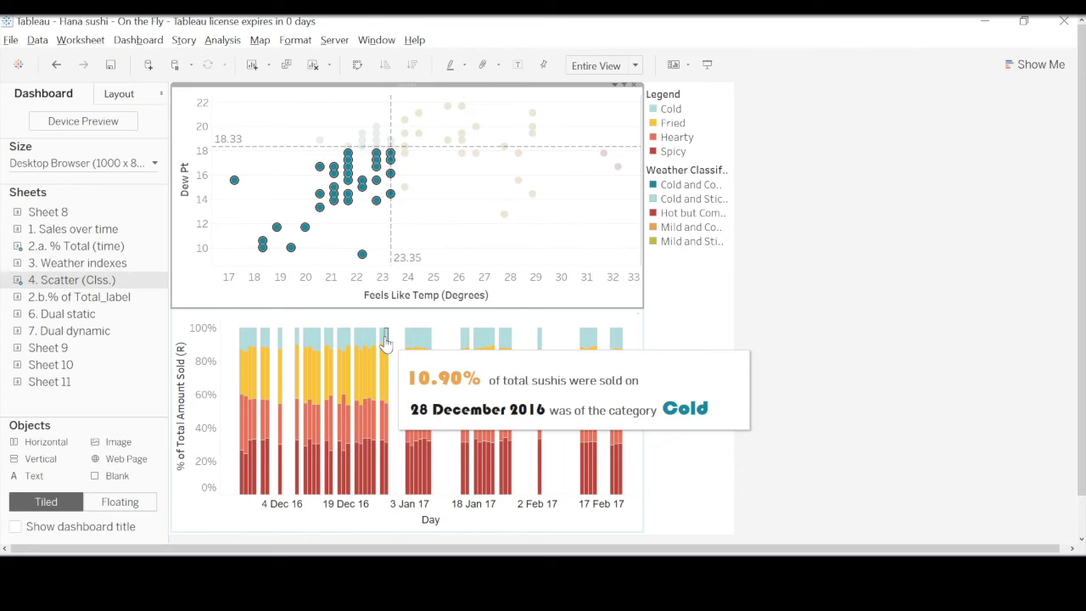
pyautogui.click(288, 204)
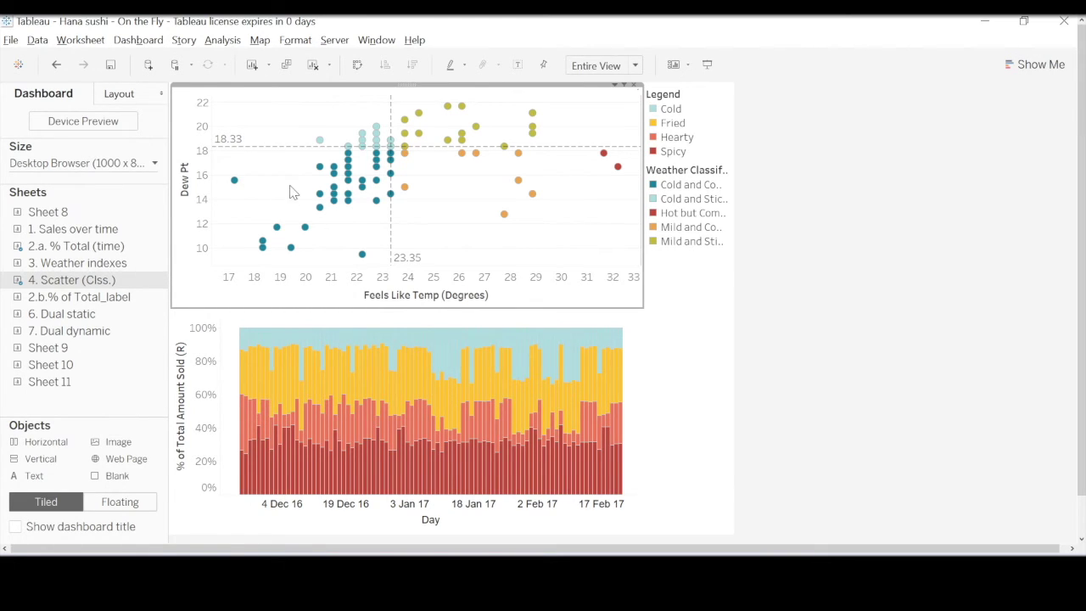
pyautogui.moveTo(293, 105); pyautogui.dragTo(392, 151)
pyautogui.moveTo(379, 146)
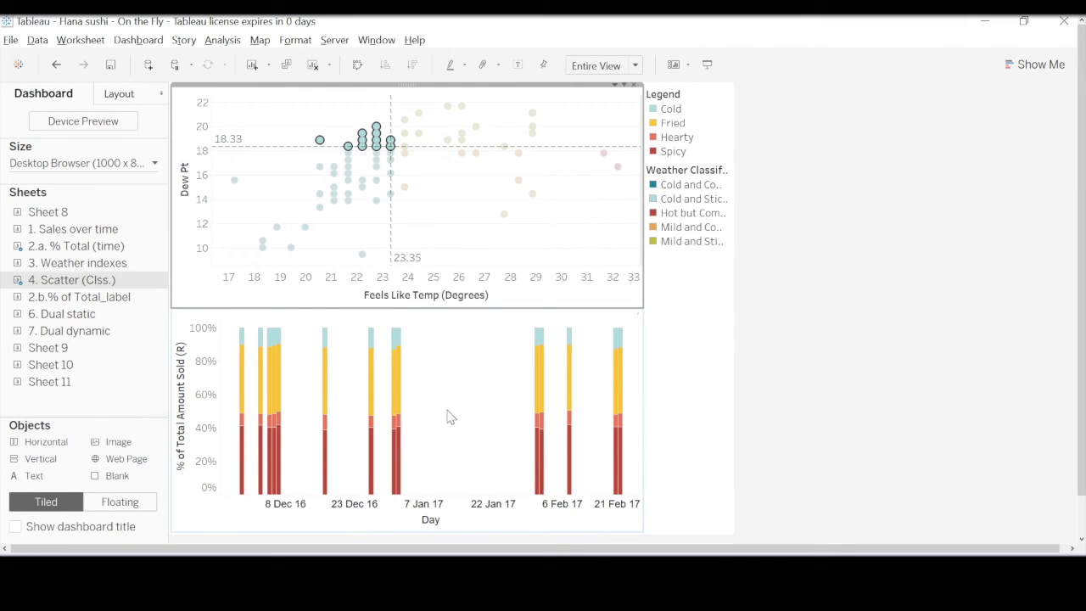
pyautogui.moveTo(395, 427)
pyautogui.moveTo(403, 383)
pyautogui.moveTo(398, 460)
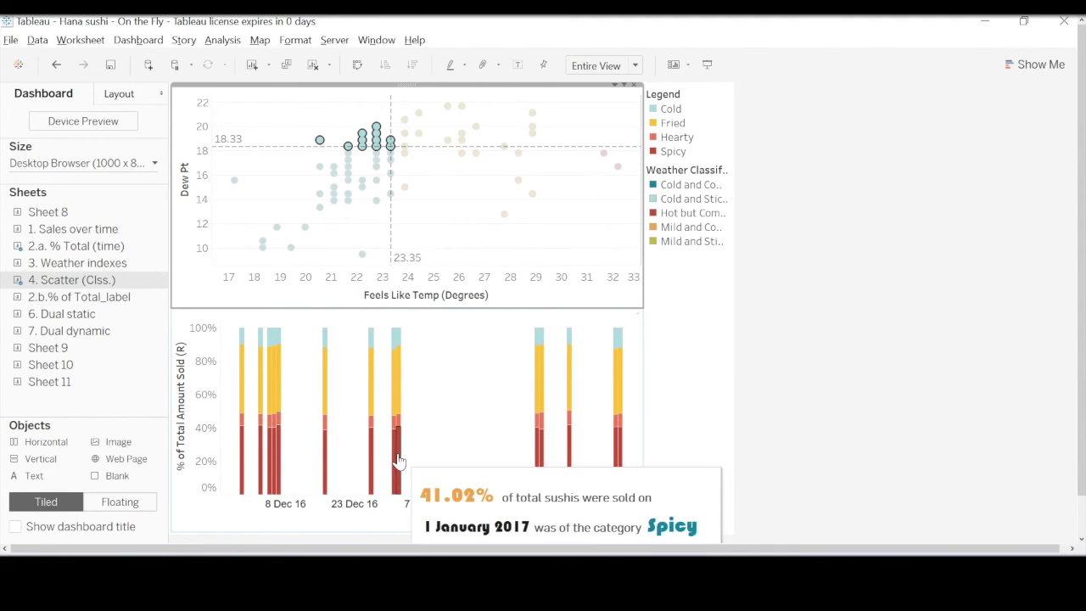
pyautogui.click(455, 202)
pyautogui.moveTo(405, 123)
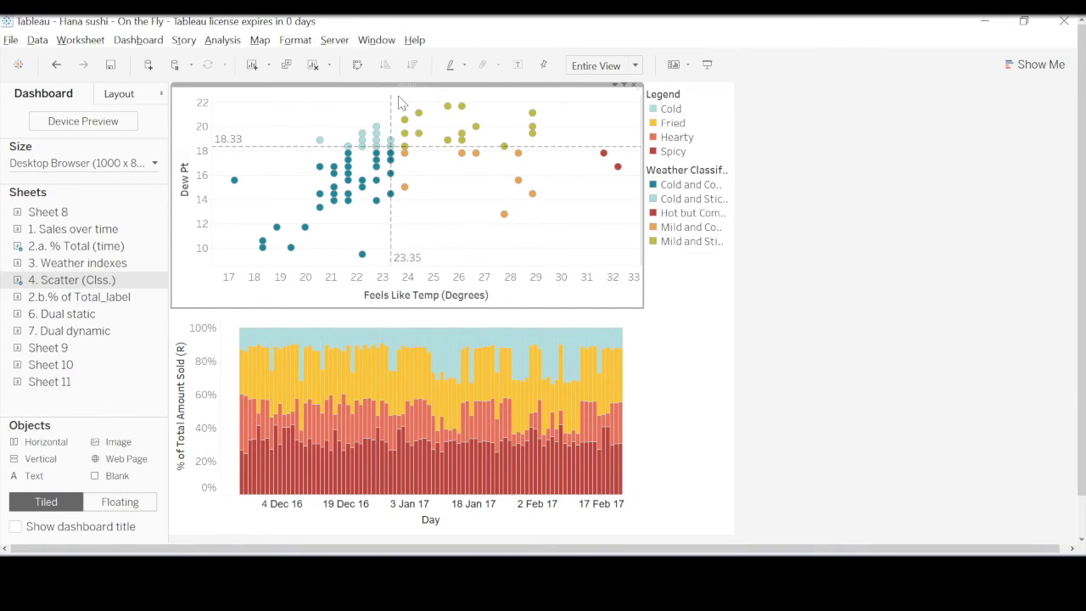
# Select the scatter points right of the 23.35 line to filter the sushi-share bars, then clear the selection
pyautogui.moveTo(398, 95); pyautogui.dragTo(556, 152)
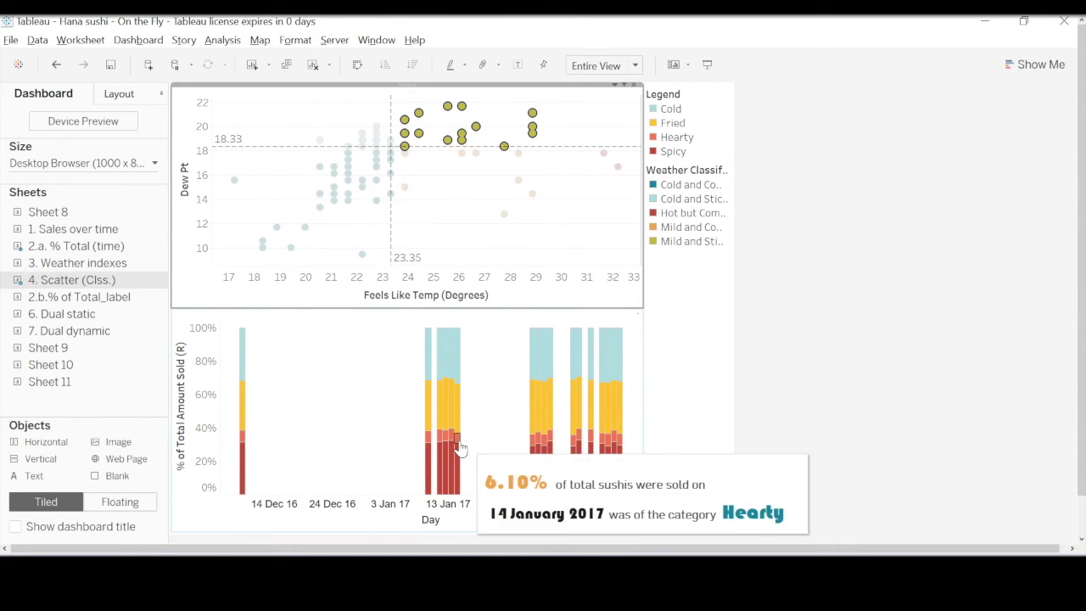
pyautogui.moveTo(430, 440)
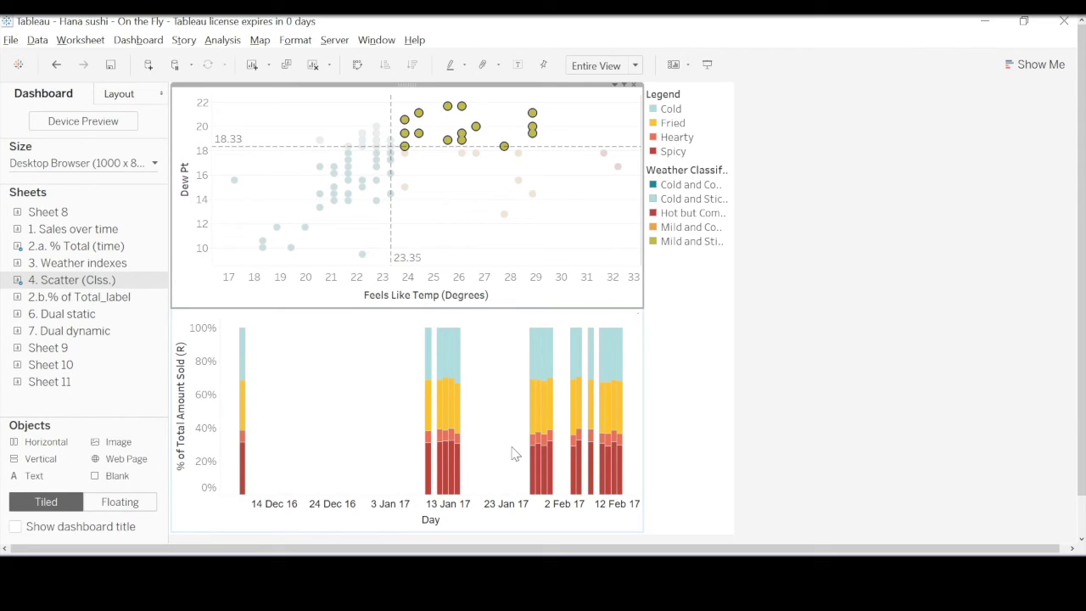
pyautogui.click(564, 127)
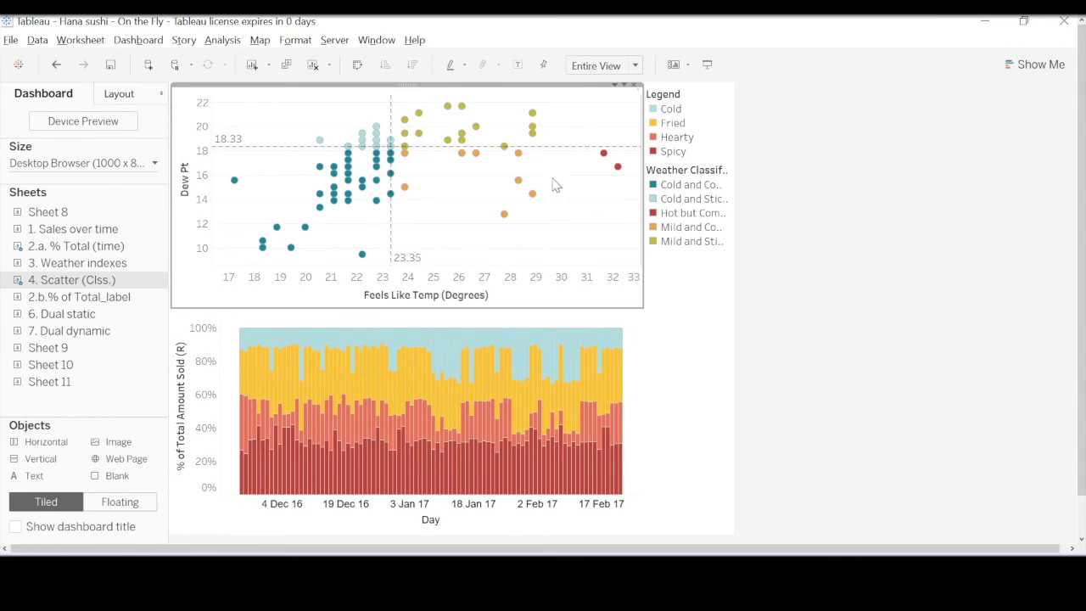
# Marquee-select the Mild and Comfortable points, check the filtered bars, then restore all days
pyautogui.moveTo(559, 242); pyautogui.dragTo(402, 156)
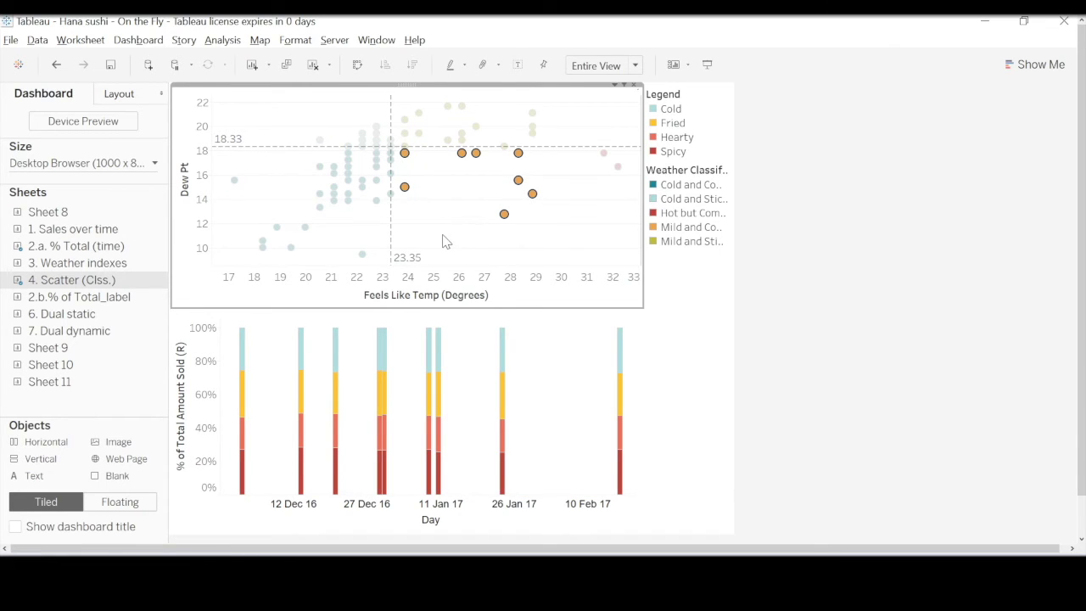
pyautogui.moveTo(408, 193)
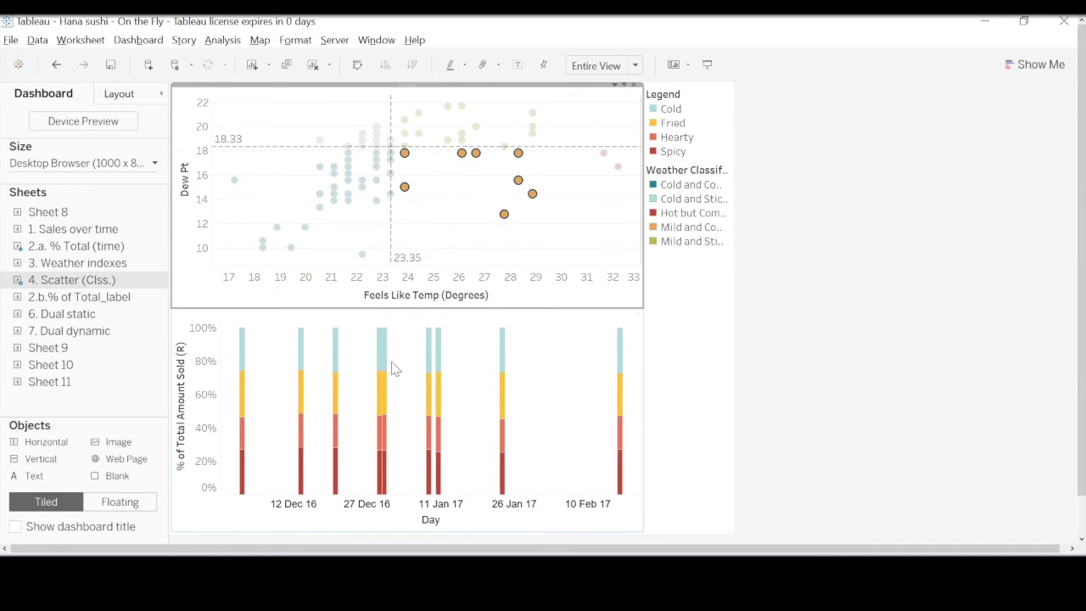
pyautogui.moveTo(385, 477)
pyautogui.click(569, 219)
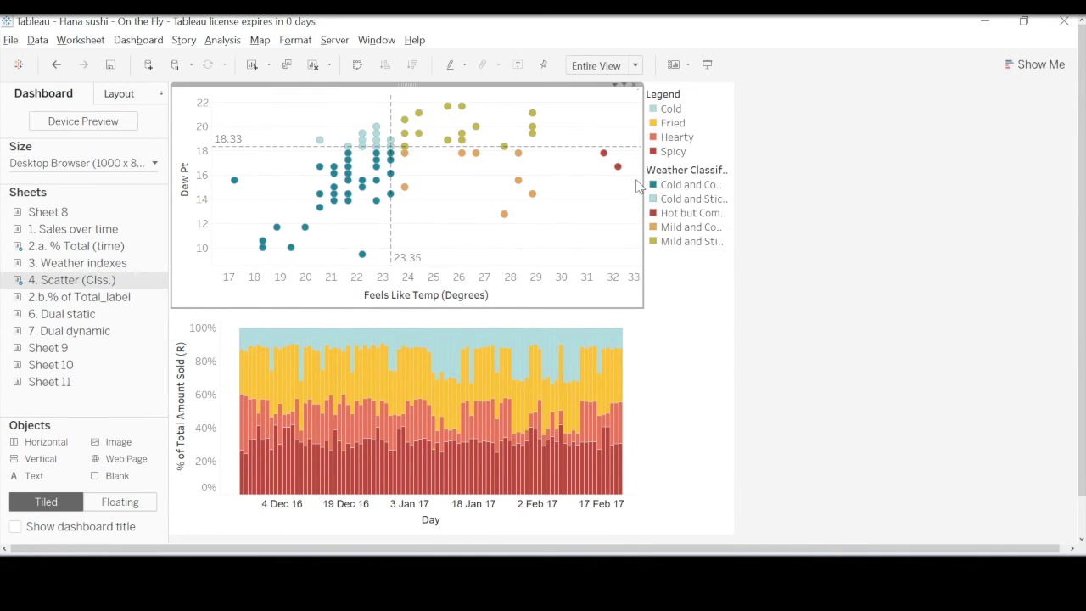
# Select the two Hot but Comfortable points to preview their sushi-share bars, then clear the selection
pyautogui.moveTo(638, 182); pyautogui.dragTo(594, 155)
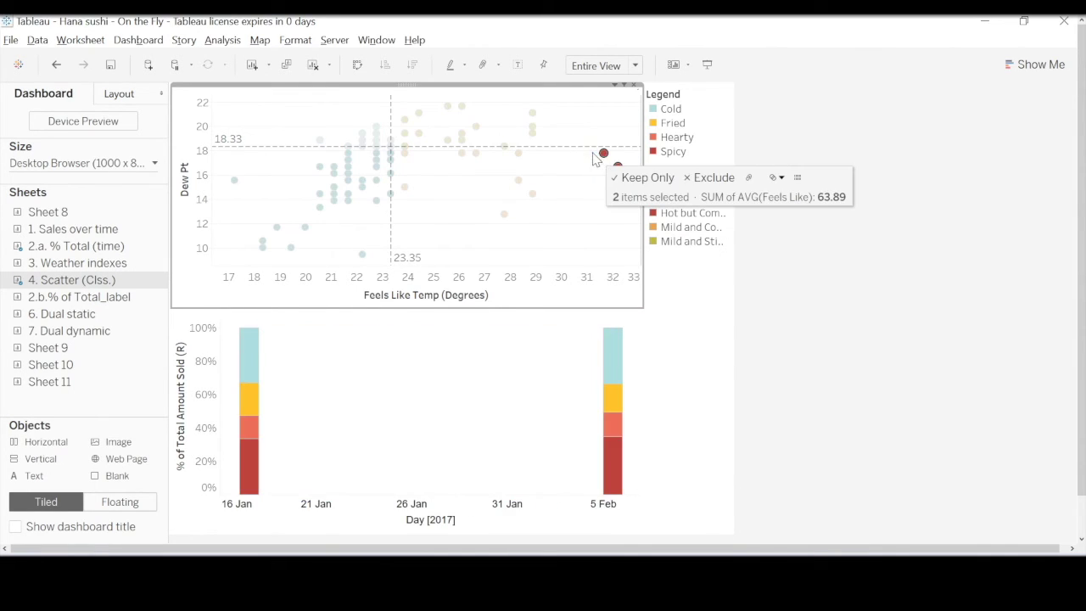
pyautogui.click(588, 212)
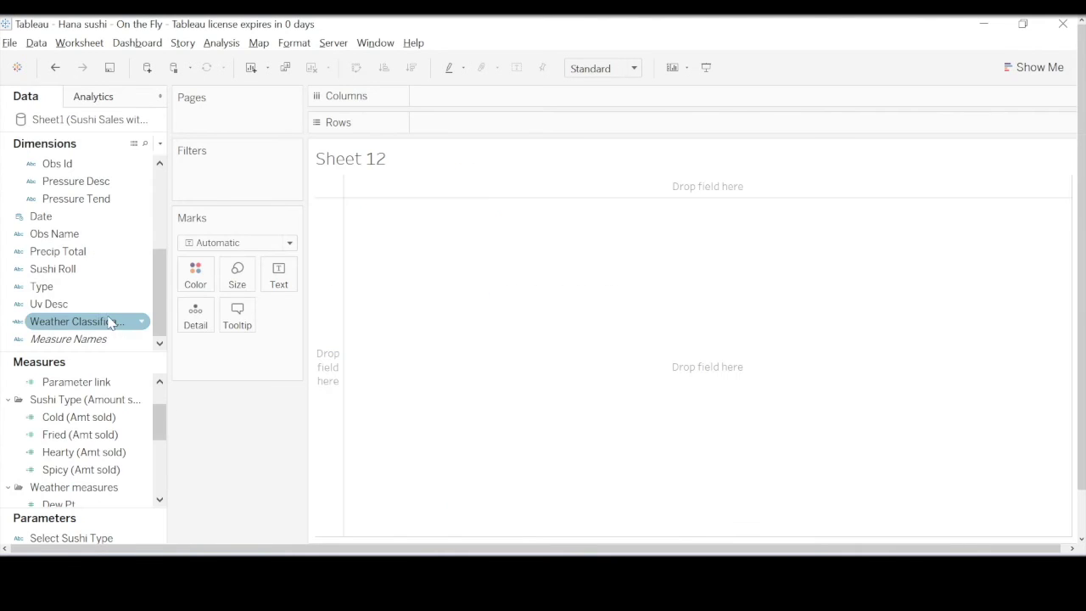
# Place continuous DAY(Date) on Columns and select the Hearty (Amt sold) measure
pyautogui.moveTo(73, 217); pyautogui.dragTo(485, 93)
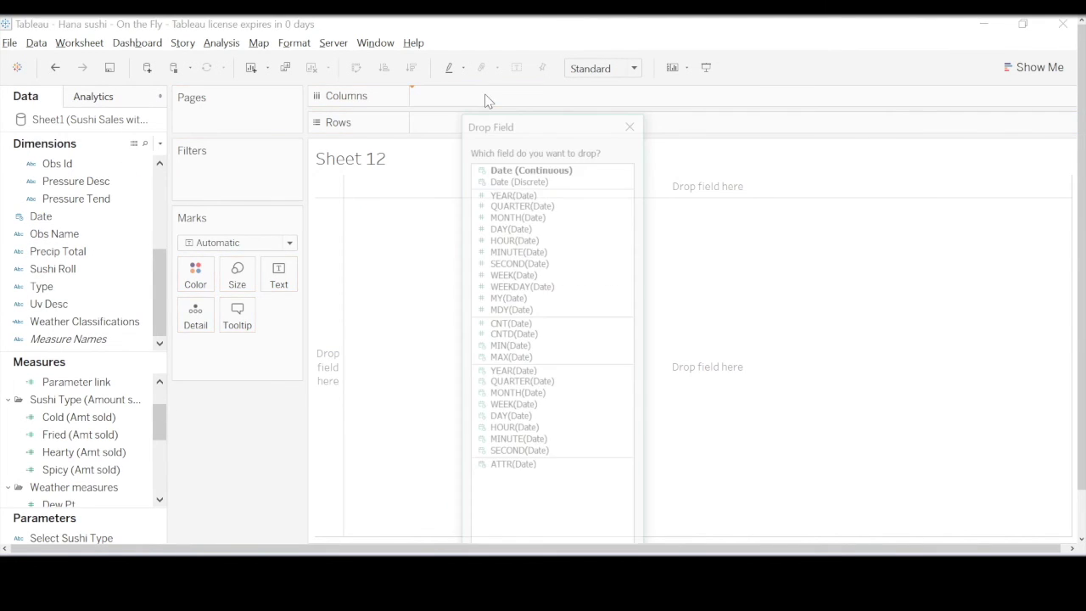
pyautogui.click(551, 420)
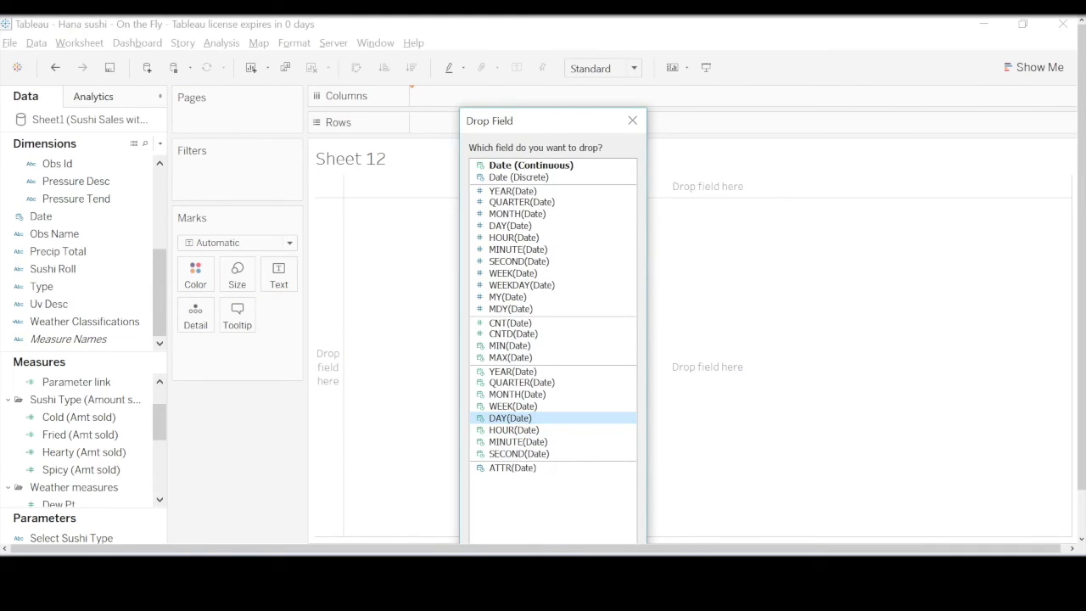
pyautogui.moveTo(159, 422); pyautogui.dragTo(158, 427)
pyautogui.click(116, 437)
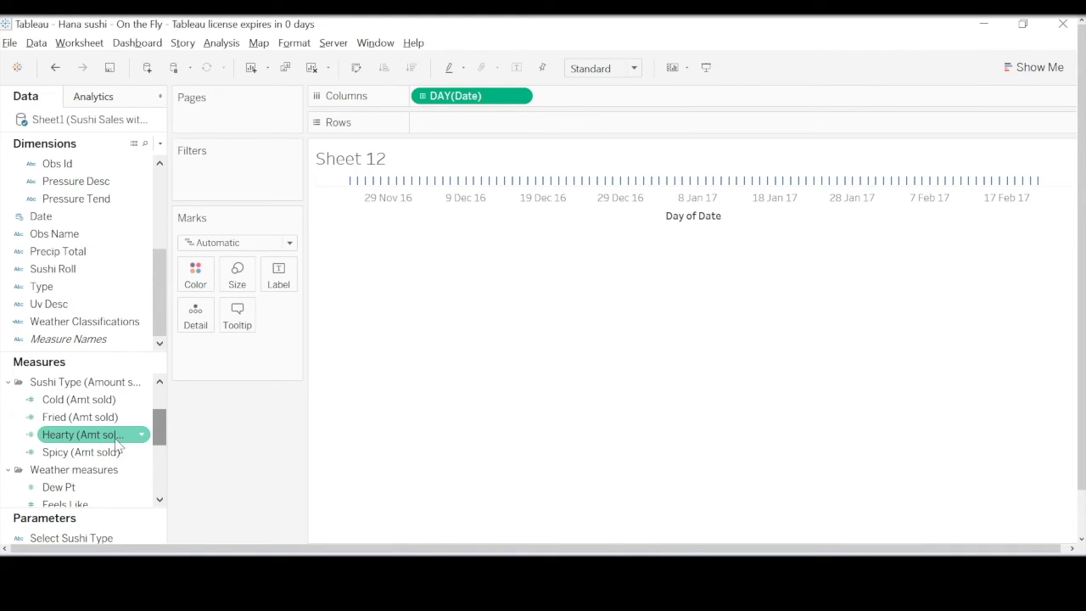
pyautogui.click(116, 439)
# Review the Hearty (Amt sold) formula without changes, then add it to Rows twice
pyautogui.rightClick(117, 441)
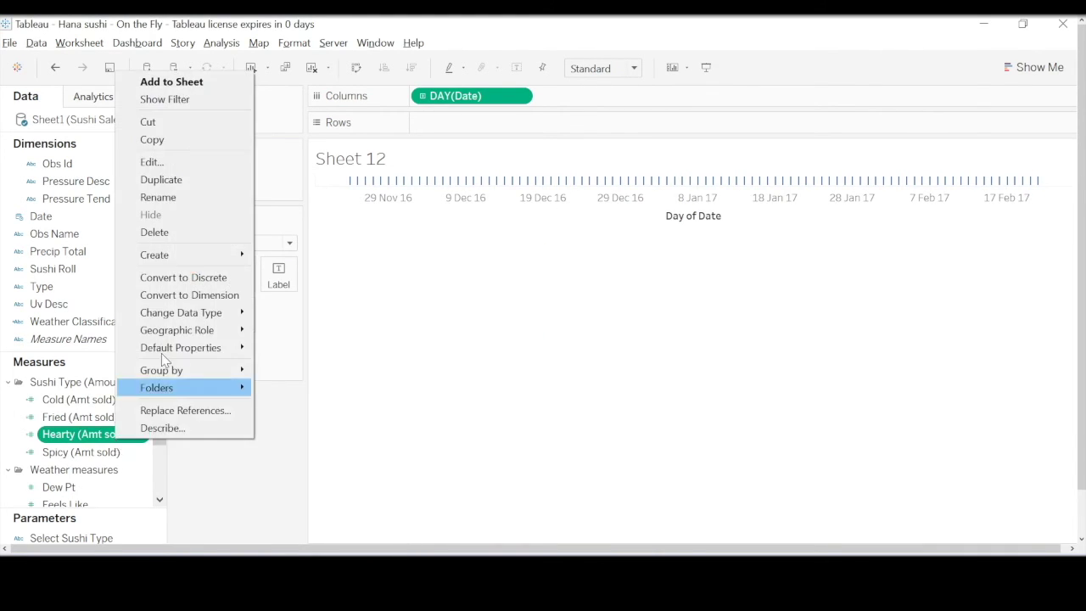
pyautogui.click(174, 162)
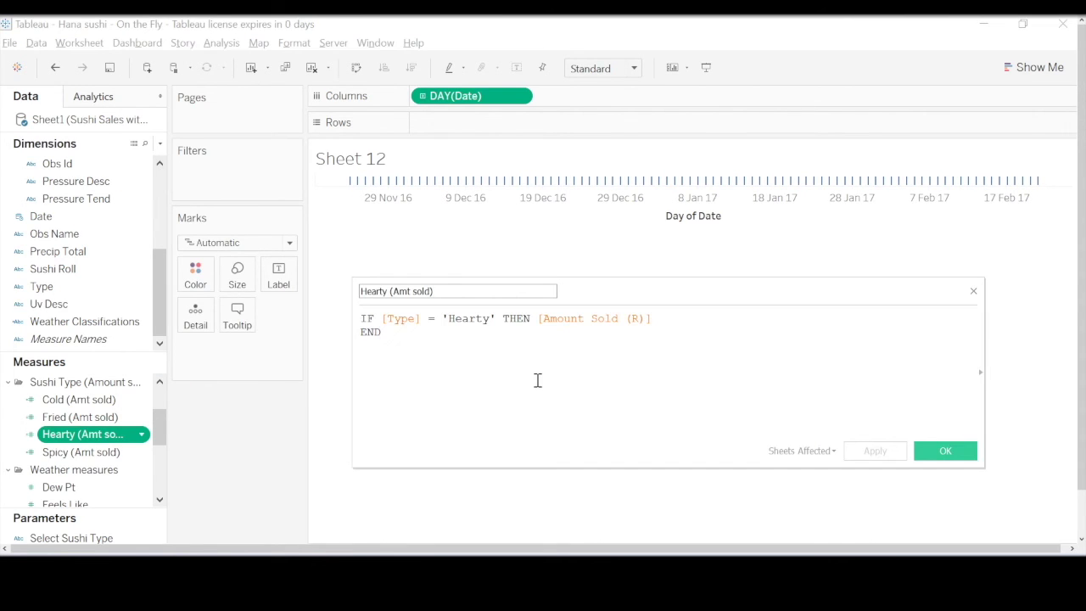
pyautogui.moveTo(498, 321); pyautogui.dragTo(442, 316)
pyautogui.click(961, 453)
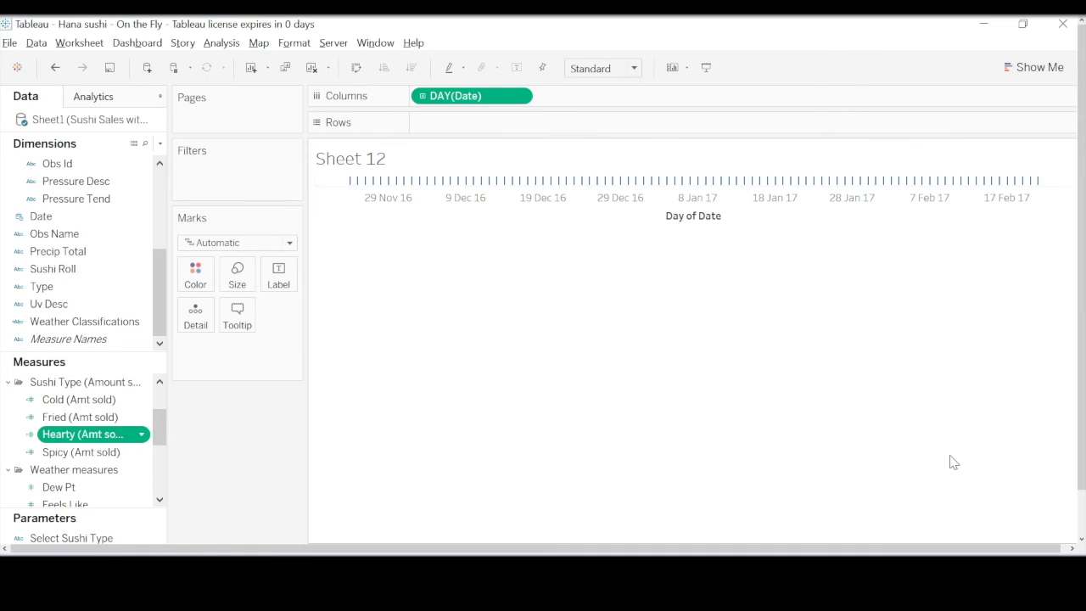
pyautogui.moveTo(83, 434); pyautogui.dragTo(503, 128)
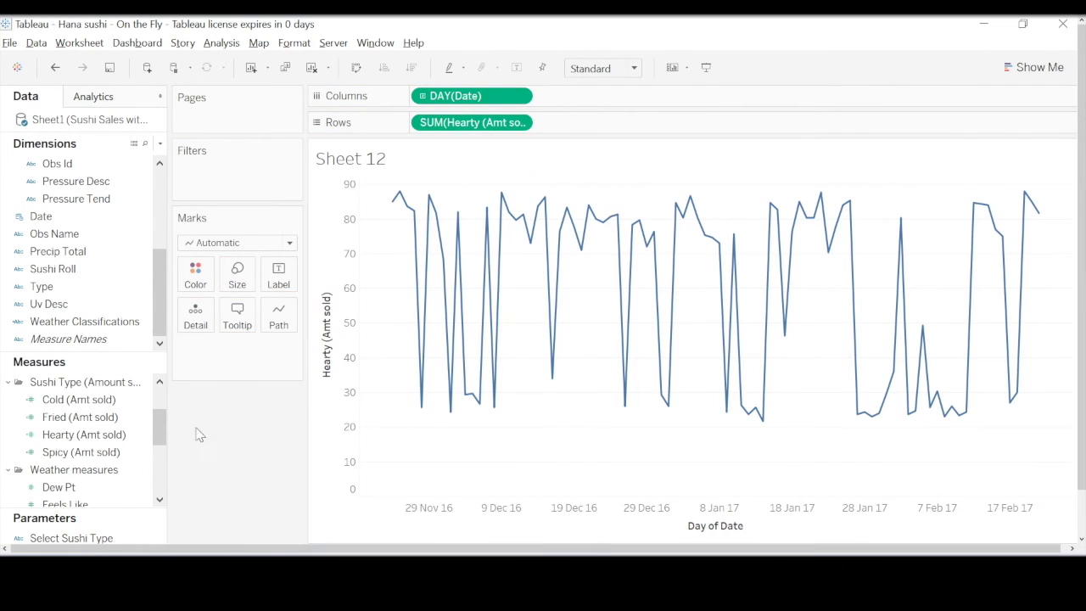
pyautogui.moveTo(85, 434); pyautogui.dragTo(596, 131)
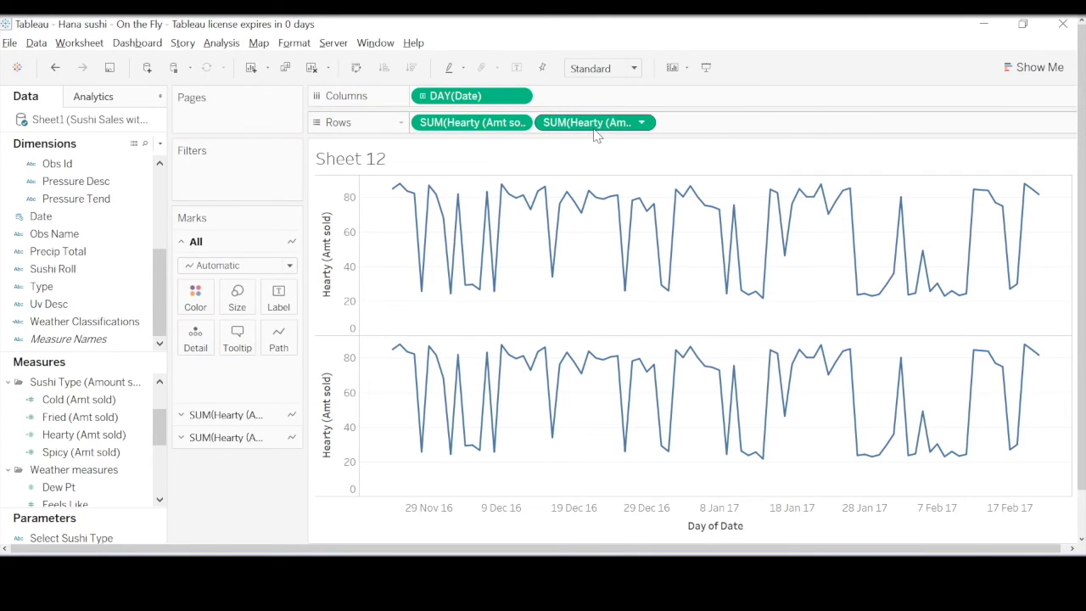
# Combine the two SUM(Hearty) charts on a dual axis
pyautogui.click(642, 122)
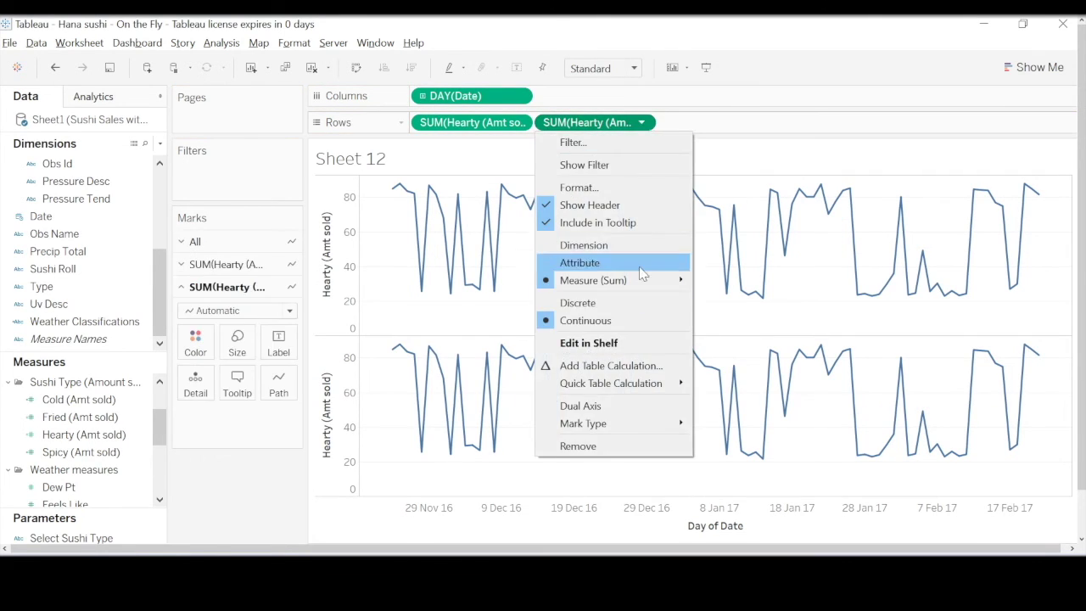
pyautogui.click(632, 406)
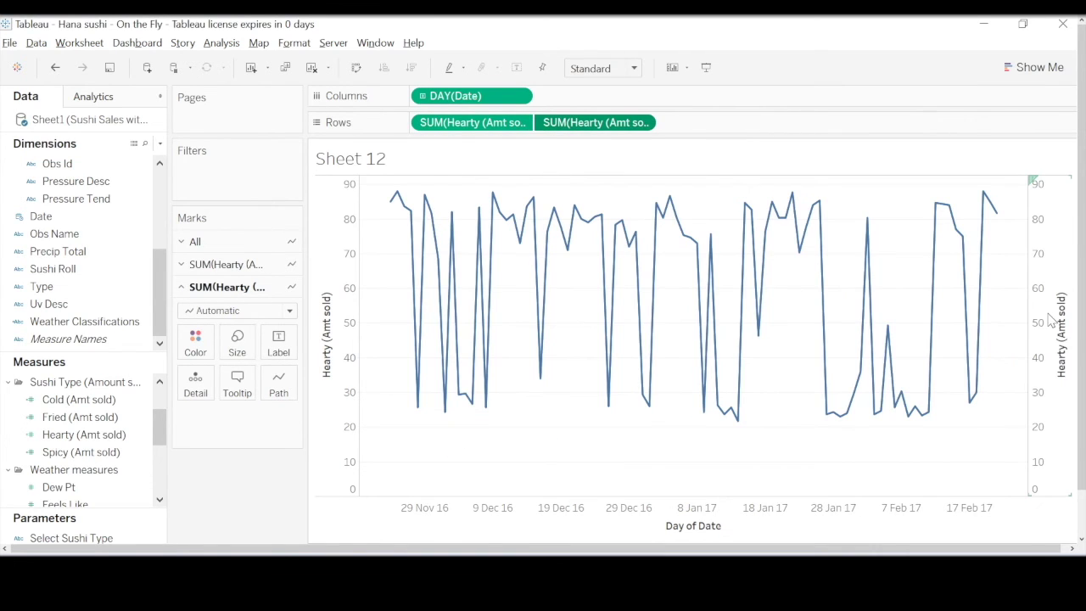
pyautogui.rightClick(1052, 320)
pyautogui.press('Escape')
pyautogui.click(337, 340)
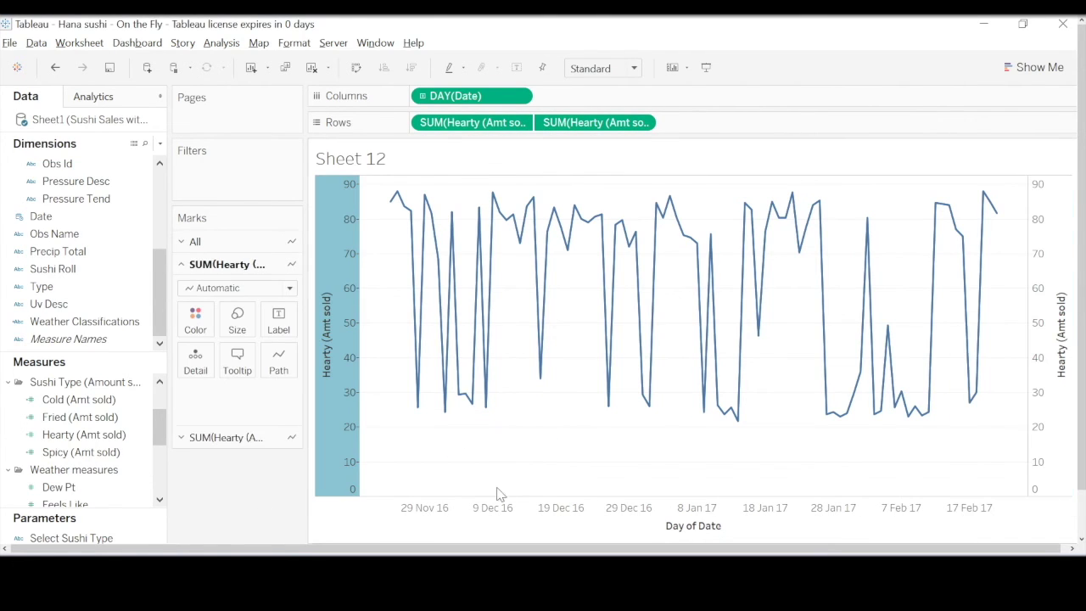
# Draw the second Hearty marks as enlarged circles coloured by Weather Classifications
pyautogui.click(217, 312)
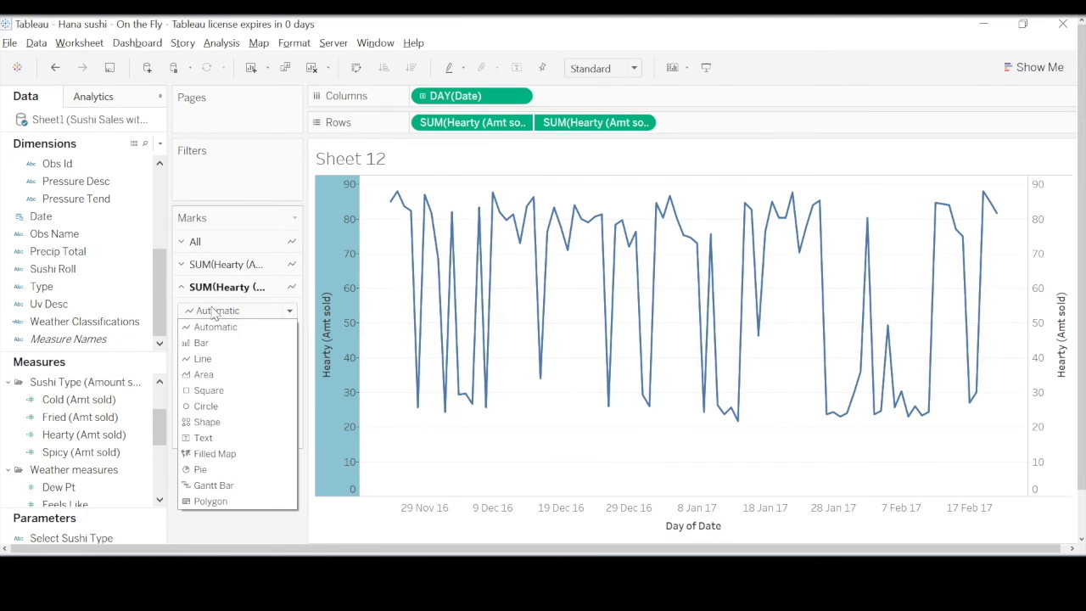
pyautogui.click(206, 406)
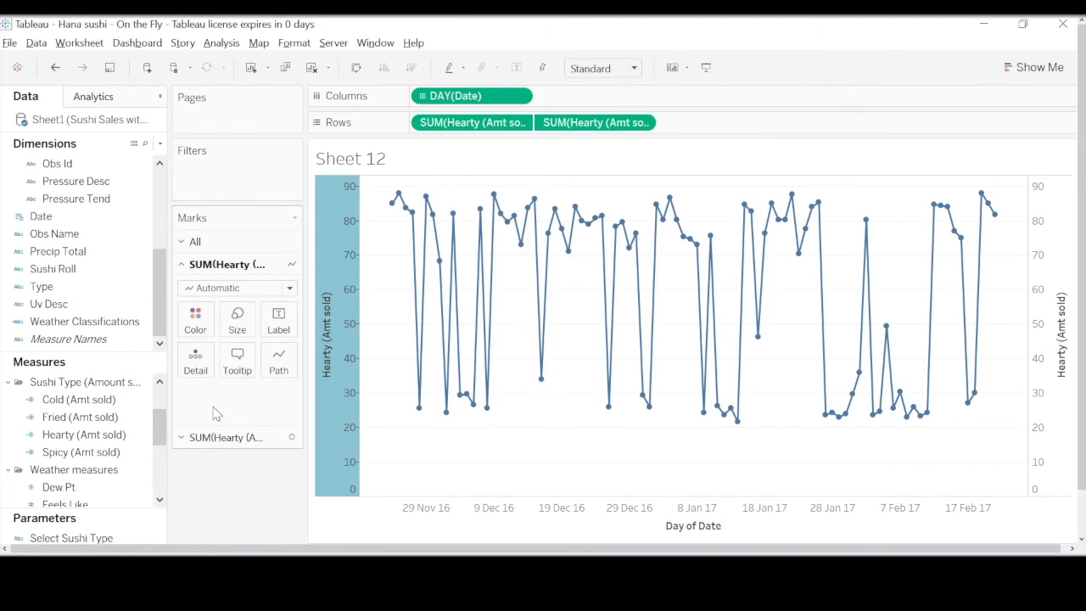
pyautogui.click(225, 437)
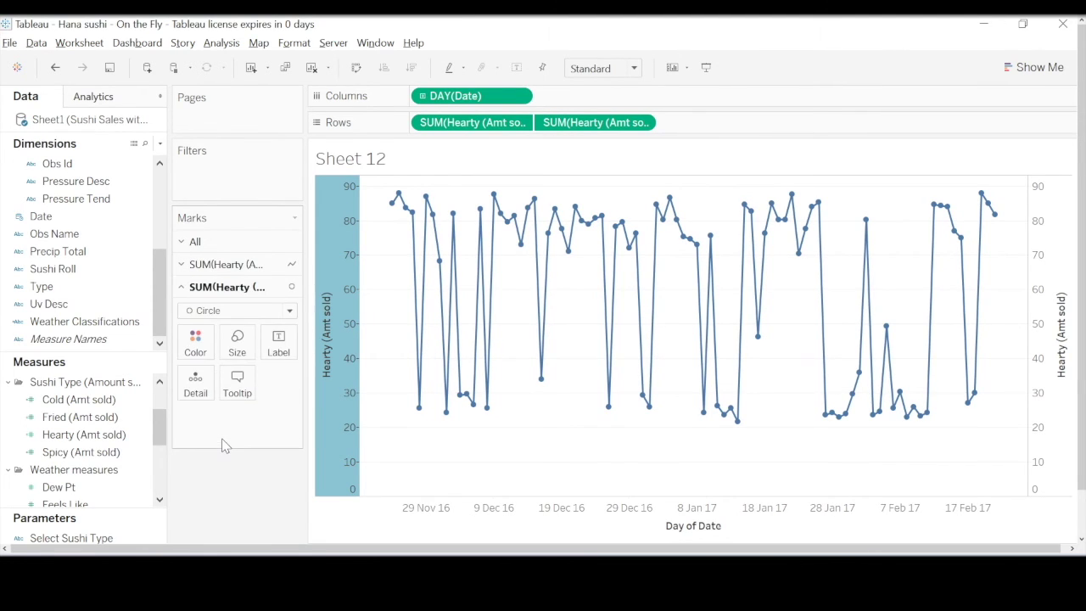
pyautogui.click(223, 312)
pyautogui.click(254, 521)
pyautogui.click(238, 342)
pyautogui.moveTo(258, 379); pyautogui.dragTo(264, 380)
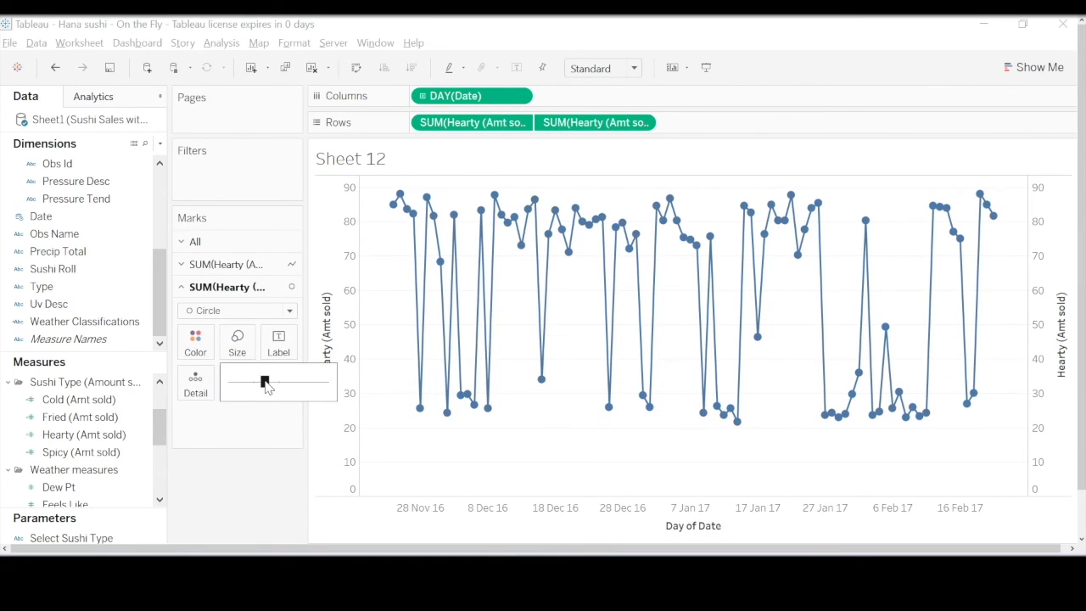
pyautogui.click(271, 484)
pyautogui.moveTo(123, 318); pyautogui.dragTo(197, 346)
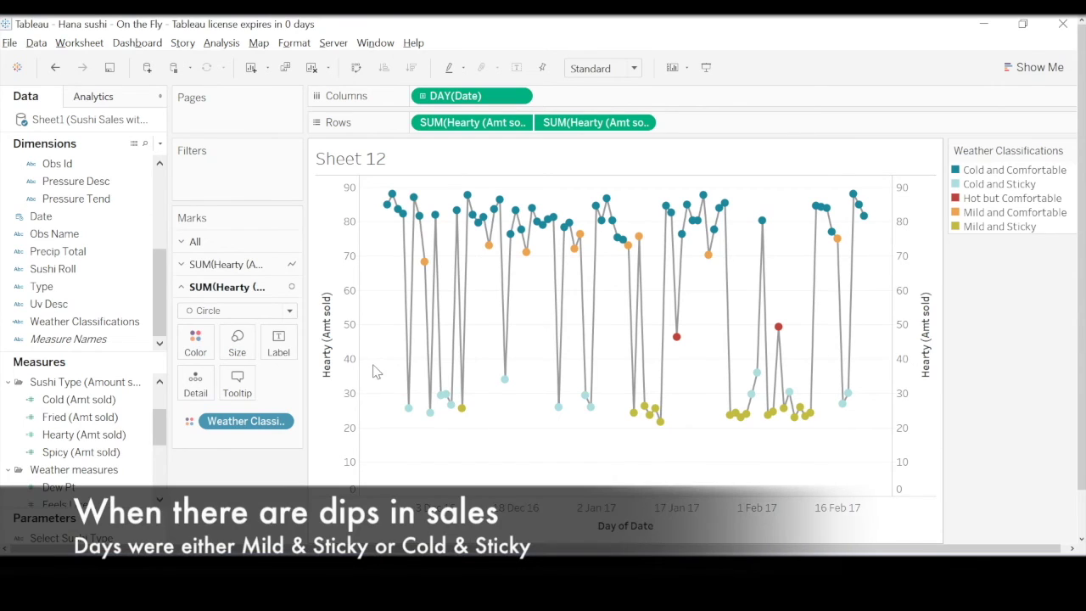
pyautogui.moveTo(373, 365); pyautogui.dragTo(878, 460)
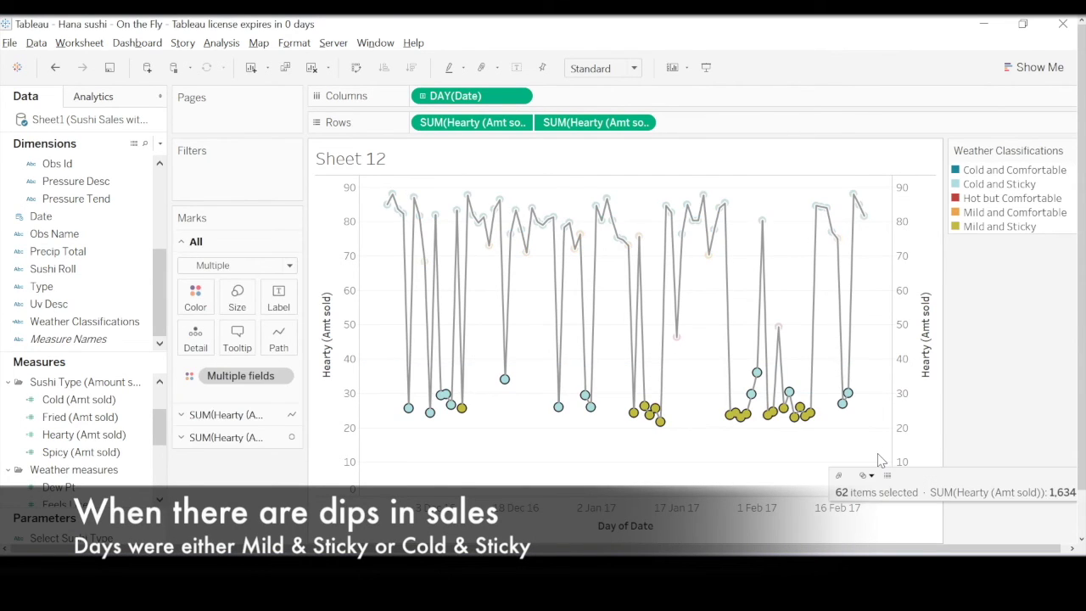
pyautogui.click(783, 444)
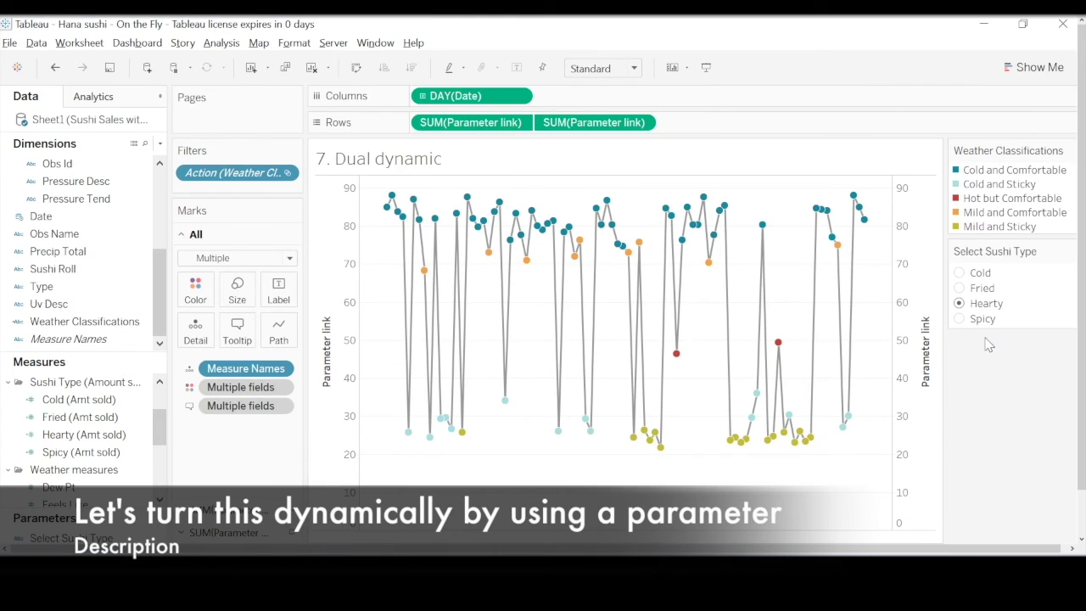
# Cycle the Select Sushi Type parameter through Spicy, Hearty, Fried and Cold
pyautogui.click(965, 317)
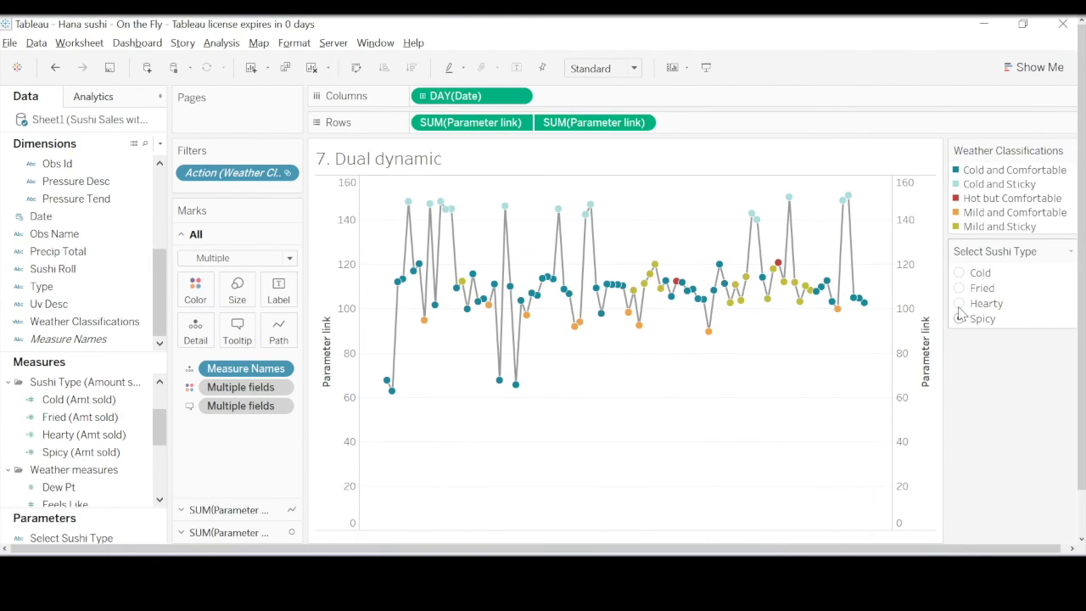
pyautogui.click(964, 304)
pyautogui.click(961, 288)
pyautogui.click(960, 273)
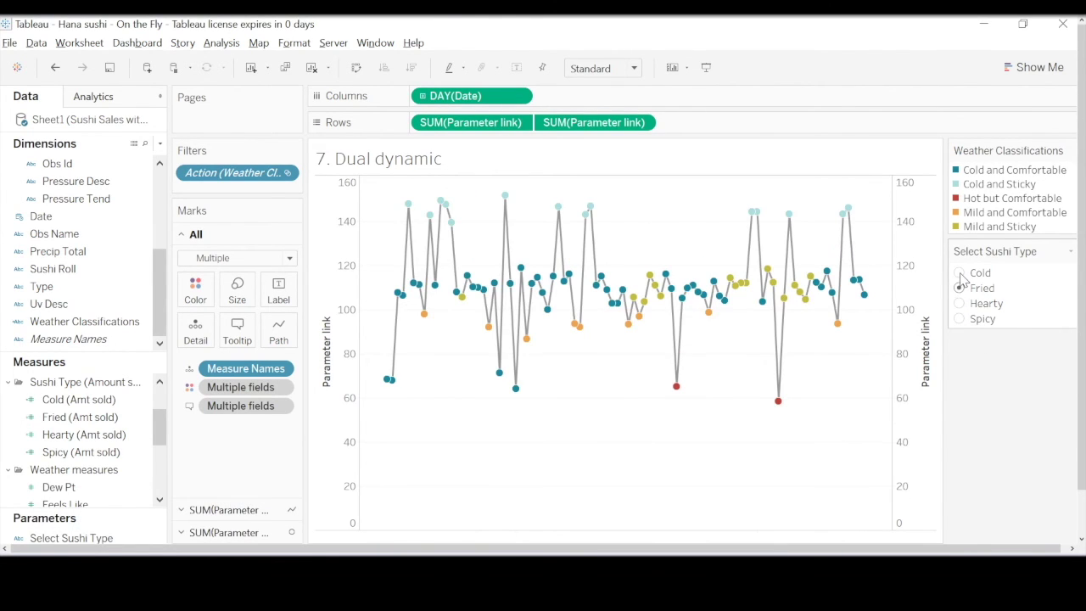